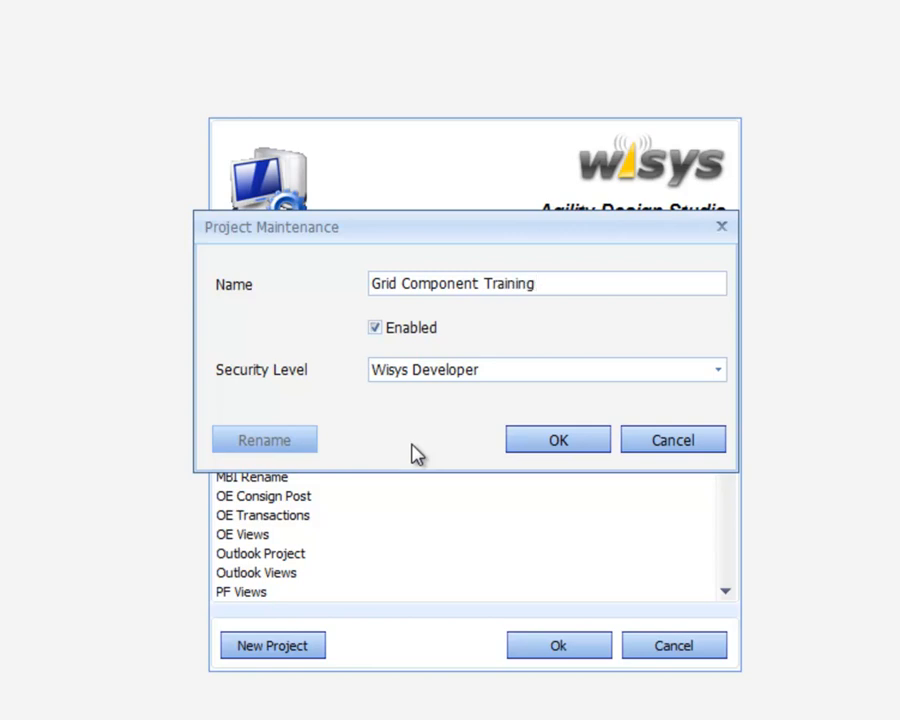
Confirm the Grid Component Training project and start a new grid component.
{"action": "left_click", "coordinate": [548, 442]}
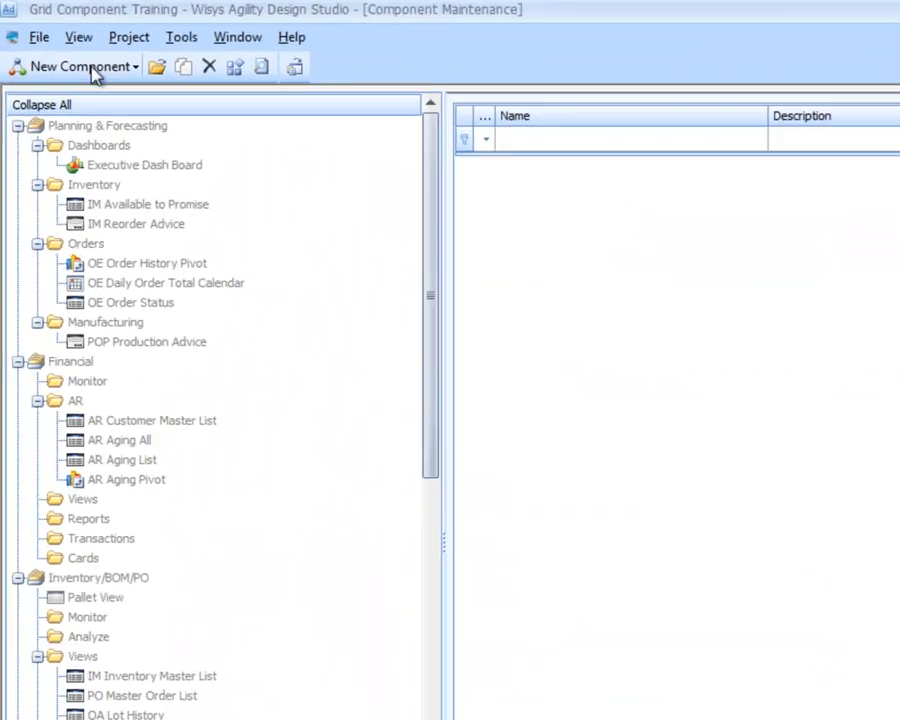
{"action": "left_click", "coordinate": [91, 68]}
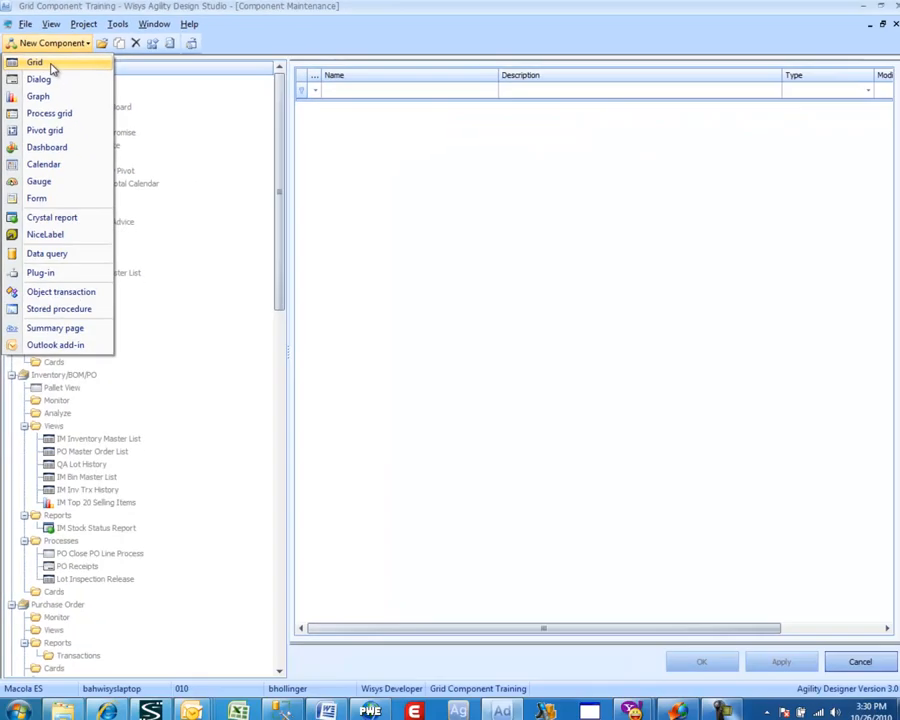
{"action": "left_click", "coordinate": [96, 121]}
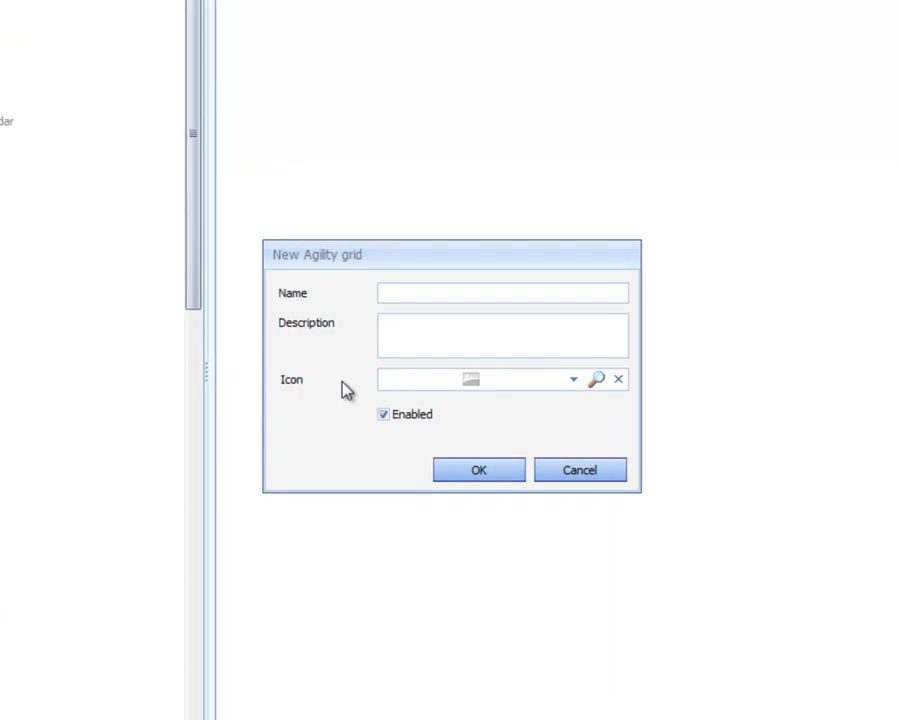
Name the new grid OE Order Sales Grid and copy that name into its description.
{"action": "type", "text": "OE Order Sales Grid"}
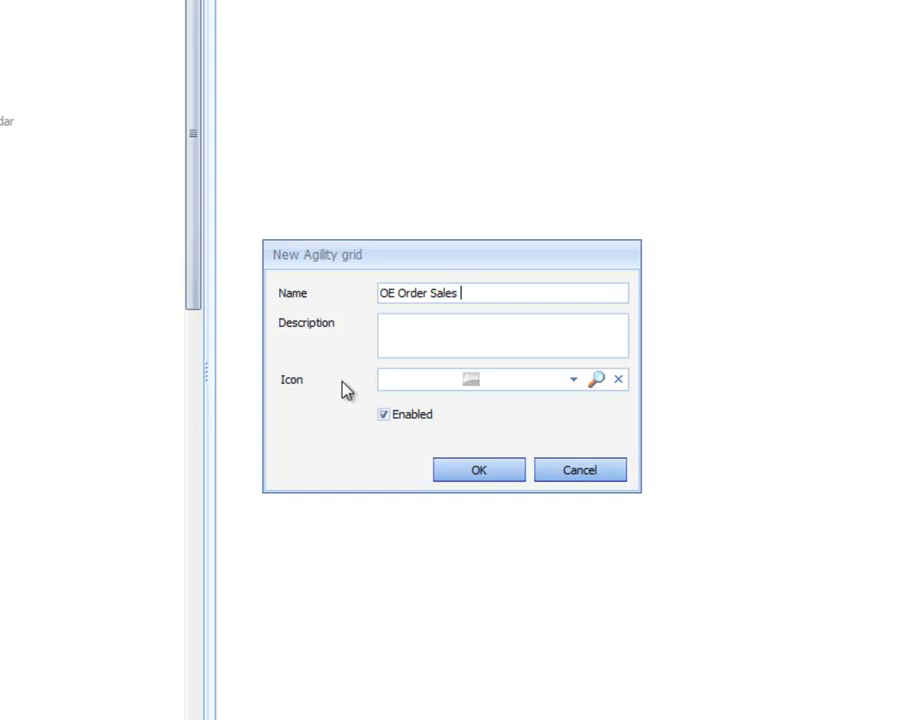
{"action": "key", "text": "shift+Left"}
{"action": "key", "text": "shift+Left"}
{"action": "key", "text": "shift+Left"}
{"action": "key", "text": "shift+Left"}
{"action": "key", "text": "shift+Left"}
{"action": "key", "text": "shift+Left"}
{"action": "key", "text": "shift+Left"}
{"action": "key", "text": "shift+Left"}
{"action": "key", "text": "shift+Left"}
{"action": "key", "text": "shift+Left"}
{"action": "key", "text": "shift+Left"}
{"action": "key", "text": "shift+Left"}
{"action": "key", "text": "shift+Left"}
{"action": "key", "text": "shift+Left"}
{"action": "key", "text": "shift+Left"}
{"action": "key", "text": "shift+Left"}
{"action": "key", "text": "shift+Left"}
{"action": "key", "text": "shift+Left"}
{"action": "key", "text": "shift+Left"}
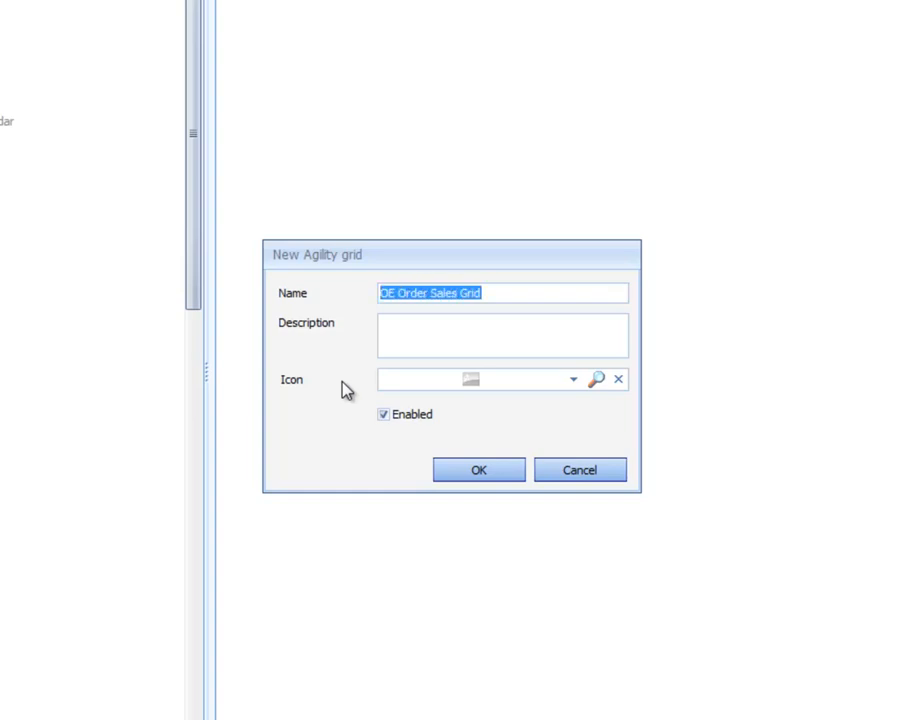
{"action": "key", "text": "ctrl+c"}
{"action": "key", "text": "Tab"}
{"action": "key", "text": "ctrl+v"}
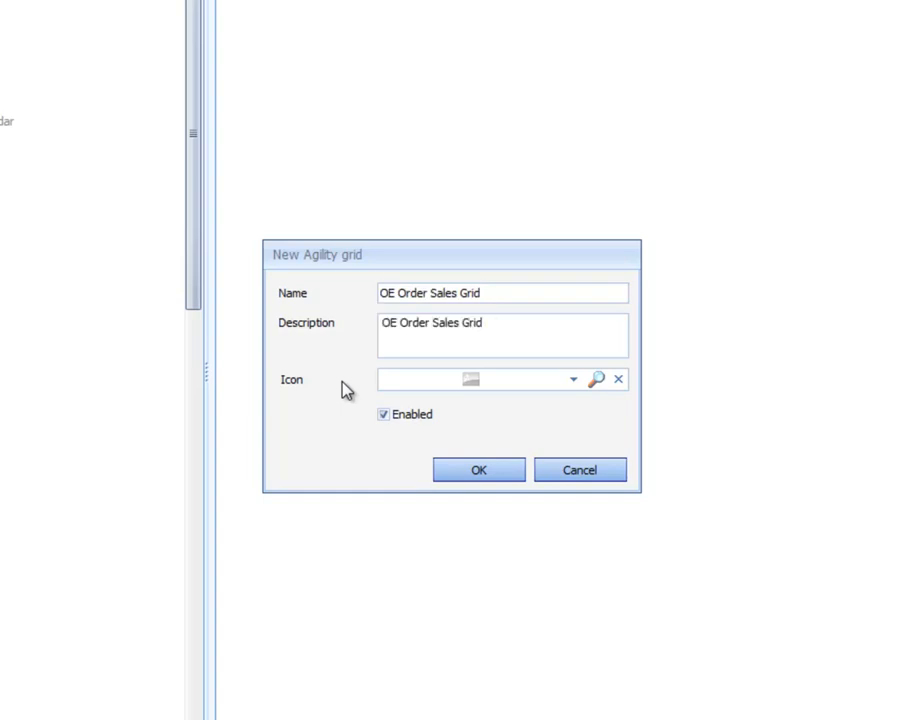
Assign the View icon to the new grid and create it.
{"action": "left_click", "coordinate": [576, 383]}
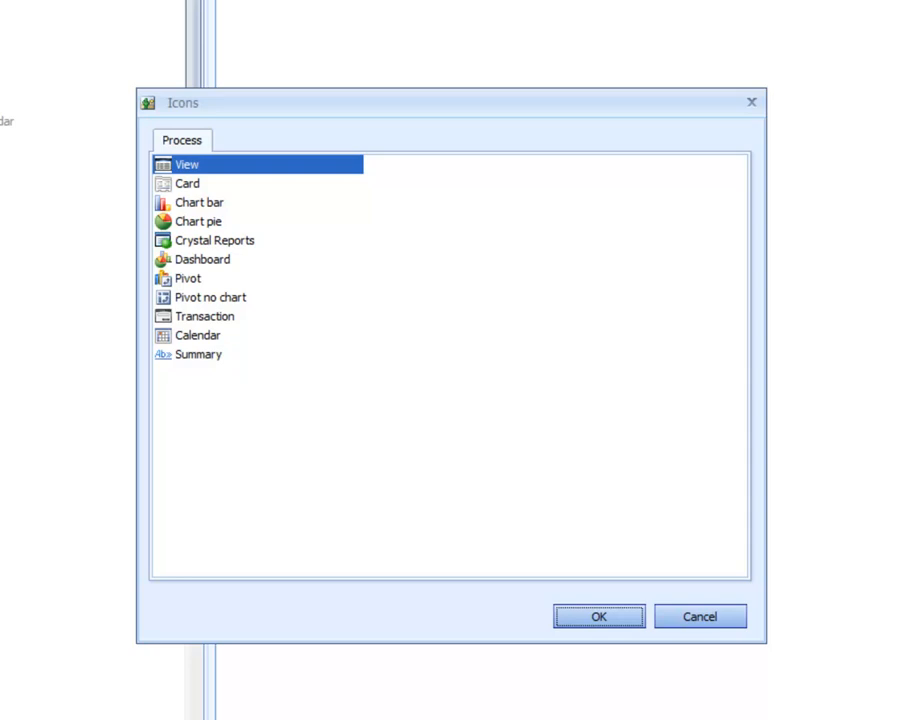
{"action": "double_click", "coordinate": [227, 174]}
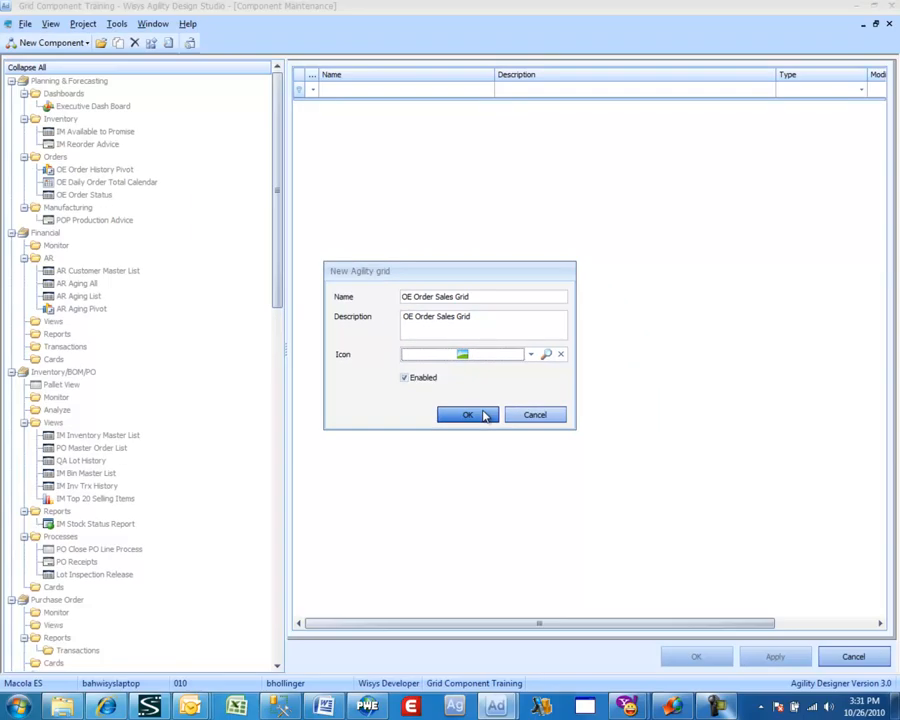
{"action": "left_click", "coordinate": [485, 416]}
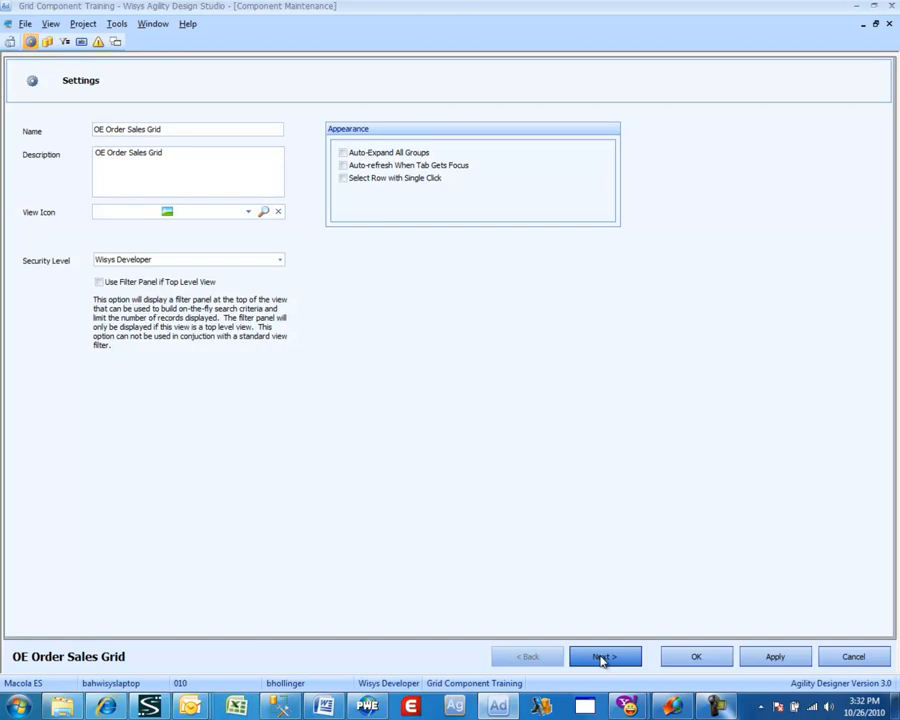
Continue to the grid's SQL statement and add the oeordhdr_wv view to the query.
{"action": "left_click", "coordinate": [601, 658]}
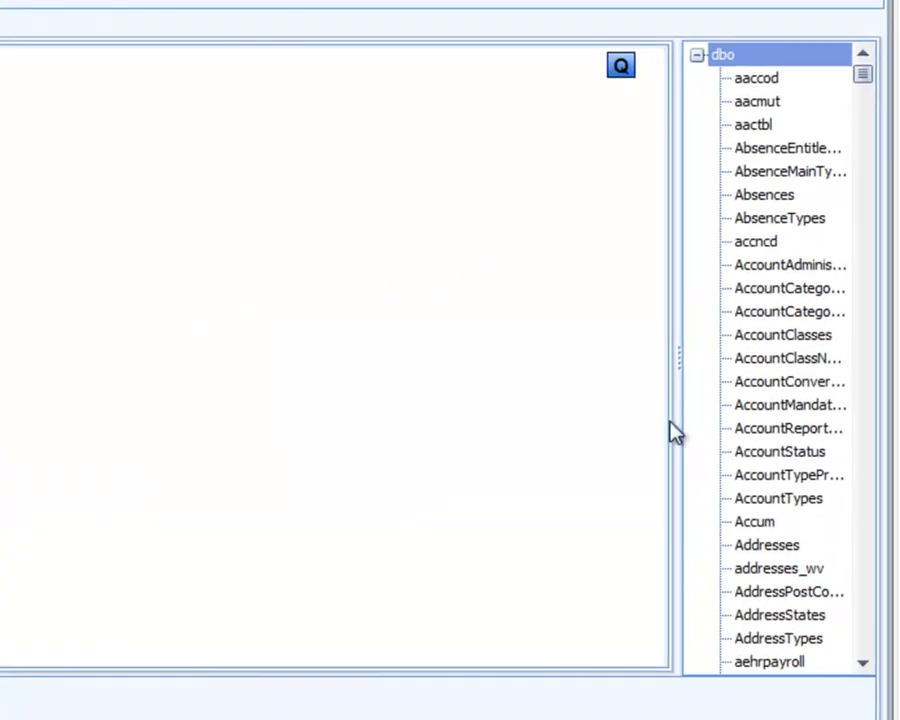
{"action": "left_click", "coordinate": [776, 406]}
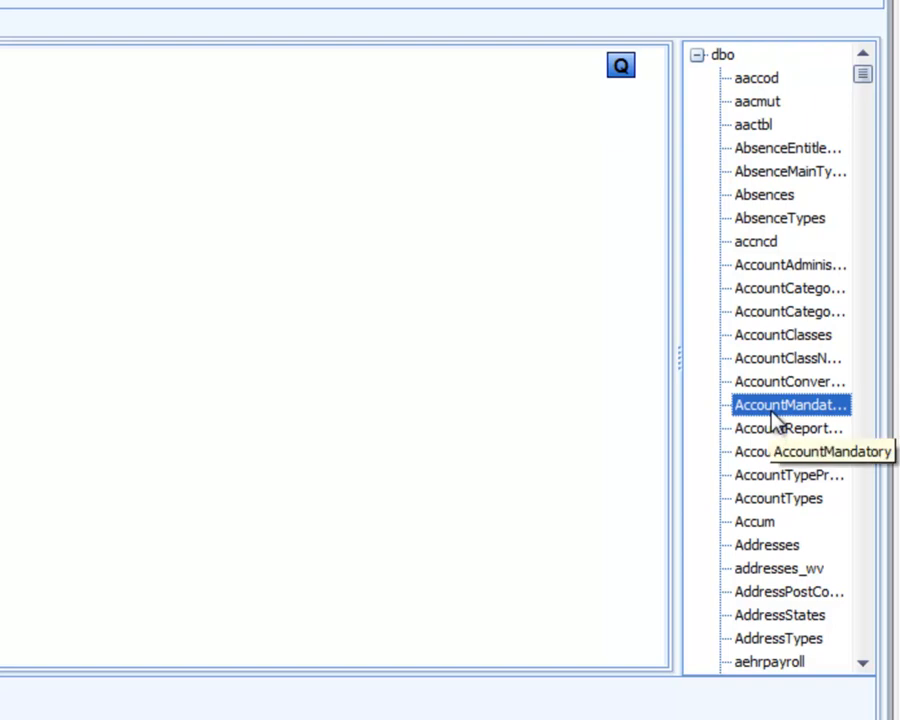
{"action": "type", "text": "oeordh"}
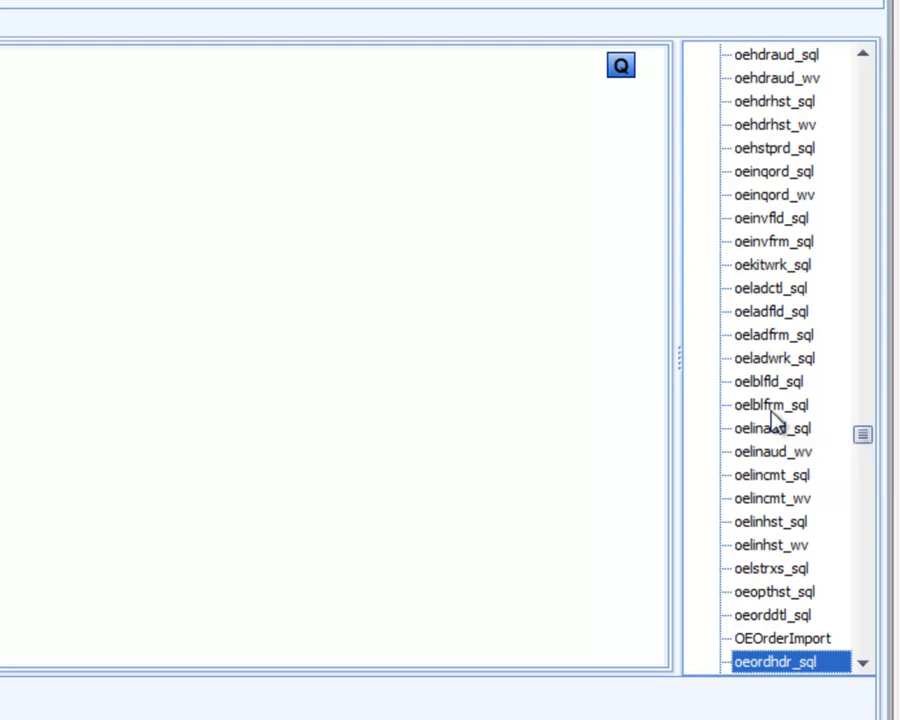
{"action": "left_click", "coordinate": [862, 663]}
{"action": "left_click", "coordinate": [862, 663]}
{"action": "left_click", "coordinate": [862, 663]}
{"action": "left_click", "coordinate": [862, 663]}
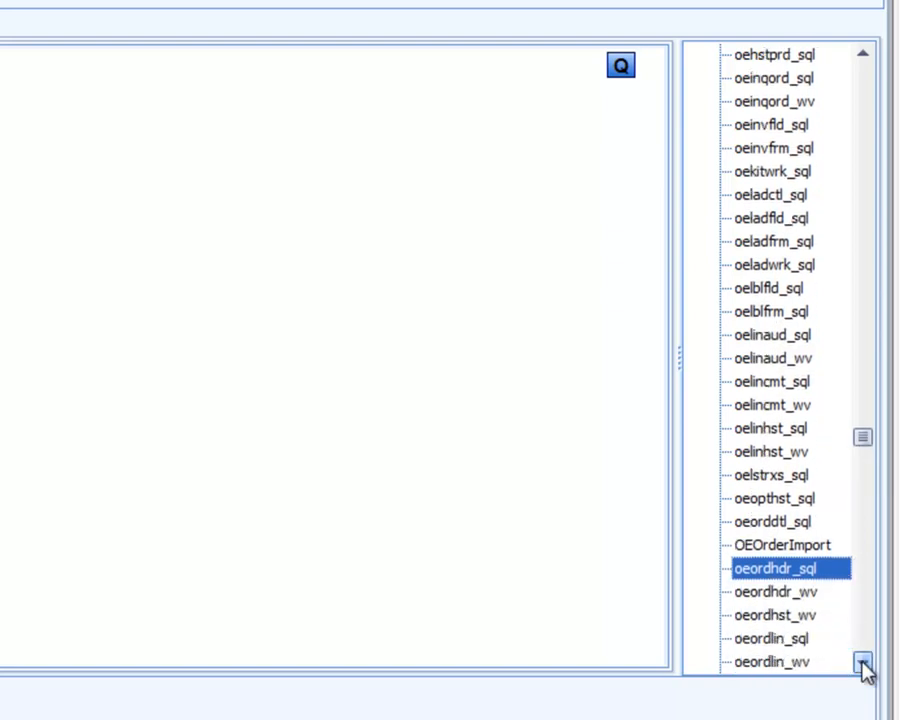
{"action": "left_click", "coordinate": [798, 590]}
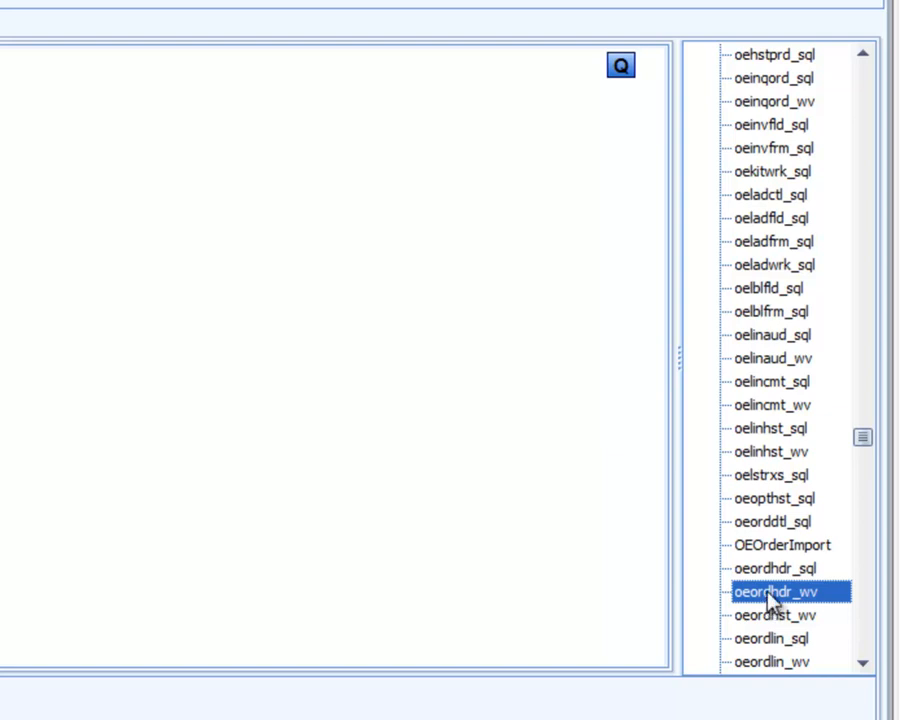
{"action": "left_click", "coordinate": [771, 567]}
{"action": "left_click", "coordinate": [773, 591]}
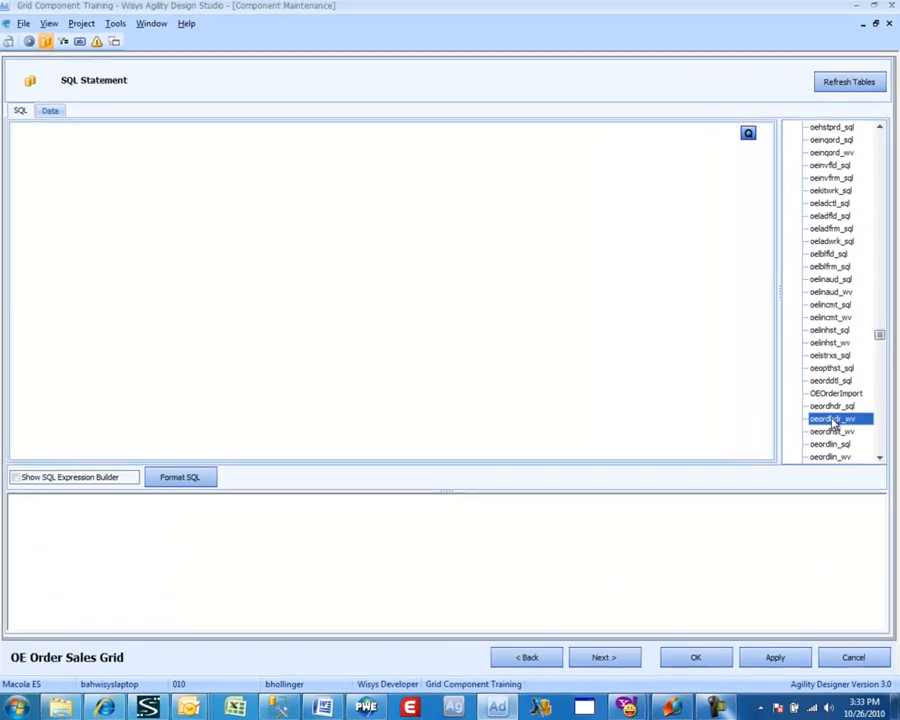
{"action": "double_click", "coordinate": [831, 422]}
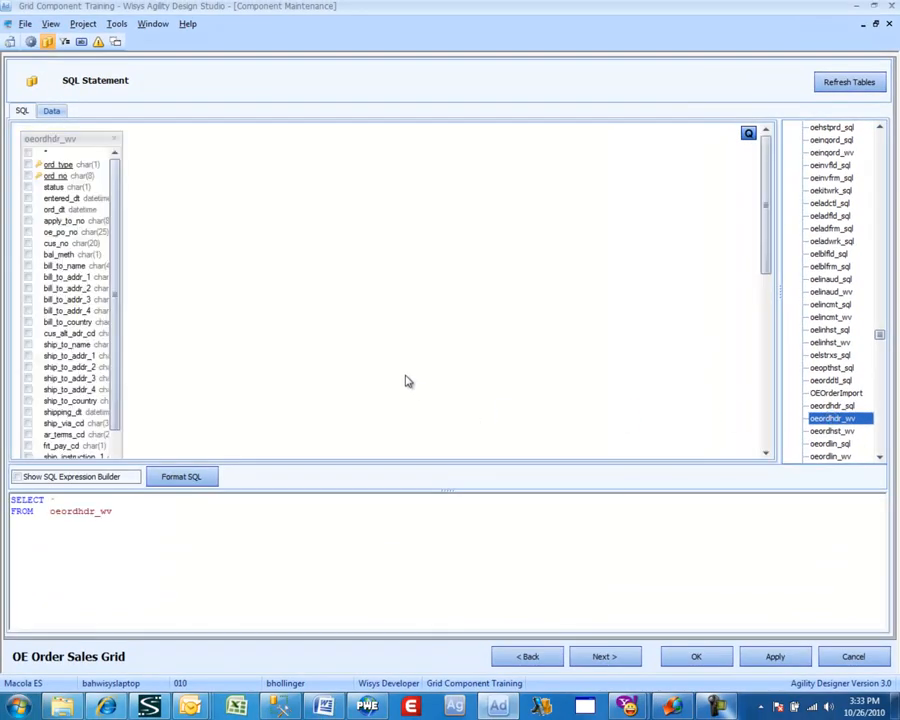
Add the arcusfil_vw view to the query and join oeordhdr_wv to it on cus_no.
{"action": "left_click", "coordinate": [823, 219]}
{"action": "type", "text": "arcu"}
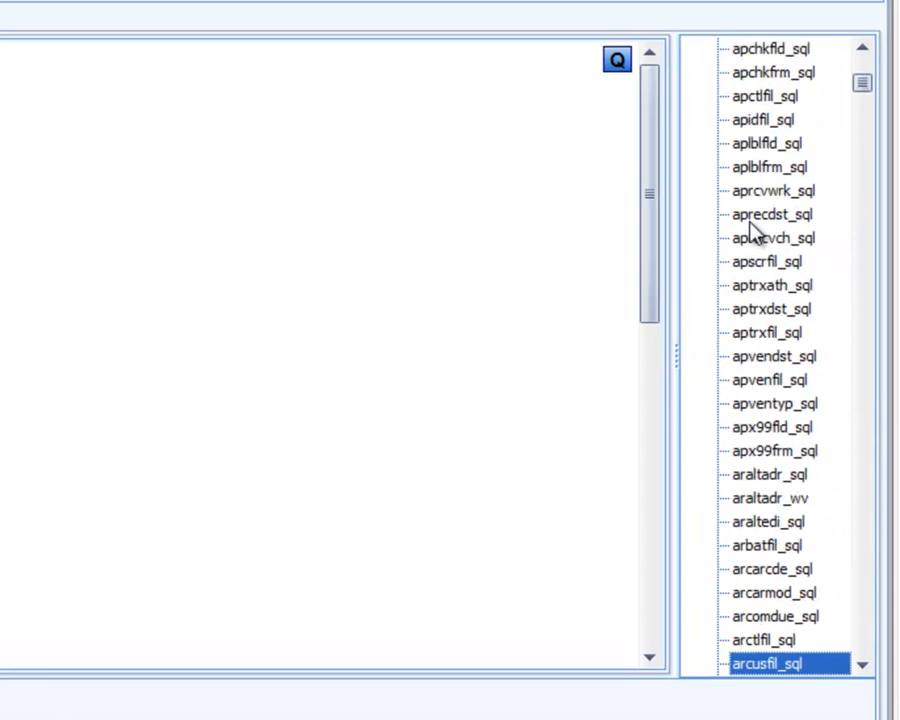
{"action": "key", "text": "Down"}
{"action": "key", "text": "Down"}
{"action": "key", "text": "Up"}
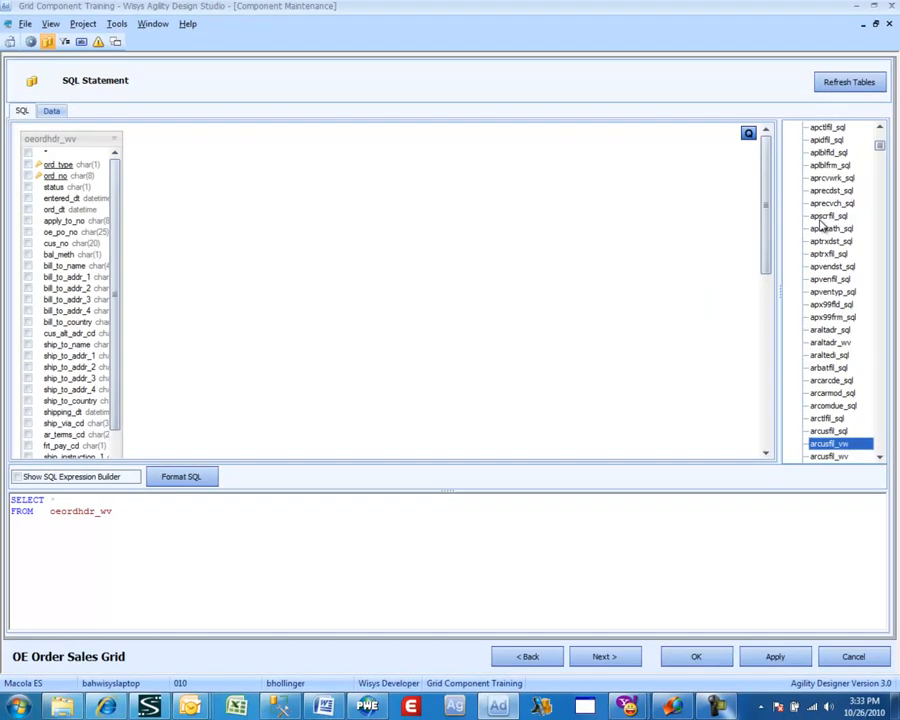
{"action": "double_click", "coordinate": [834, 443]}
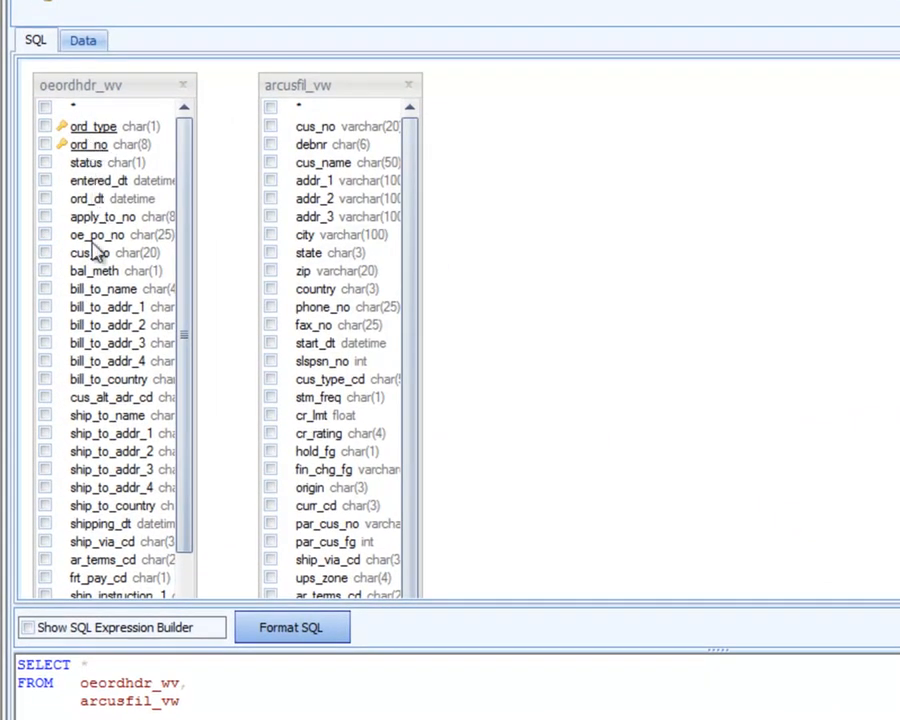
{"action": "left_click_drag", "start_coordinate": [100, 254], "coordinate": [320, 138]}
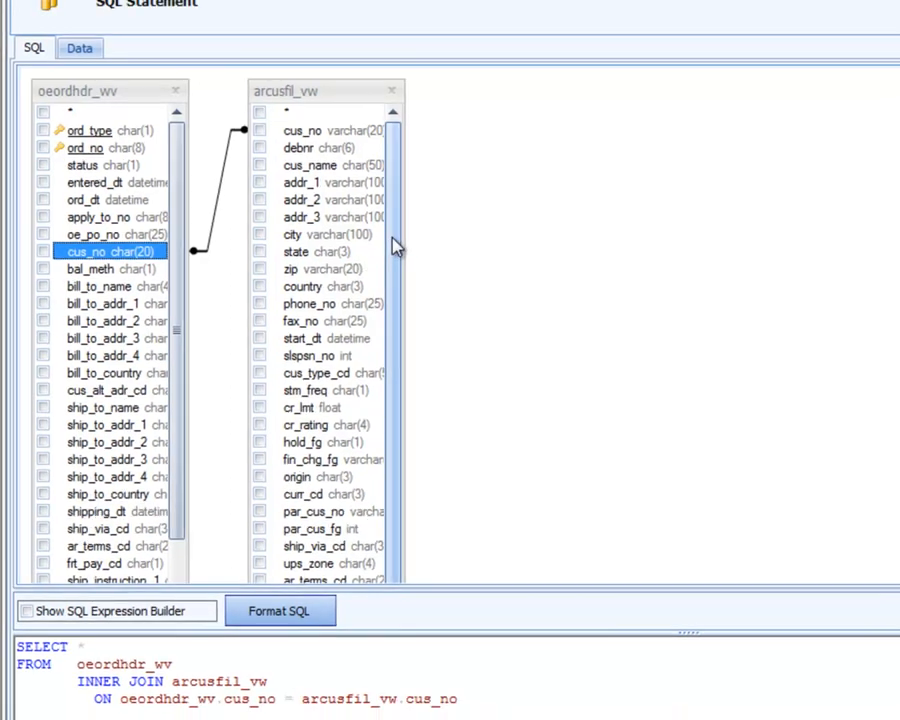
Include the allow_bo and allow_part_ship fields of arcusfil_vw in the query.
{"action": "left_click_drag", "start_coordinate": [408, 239], "coordinate": [426, 469]}
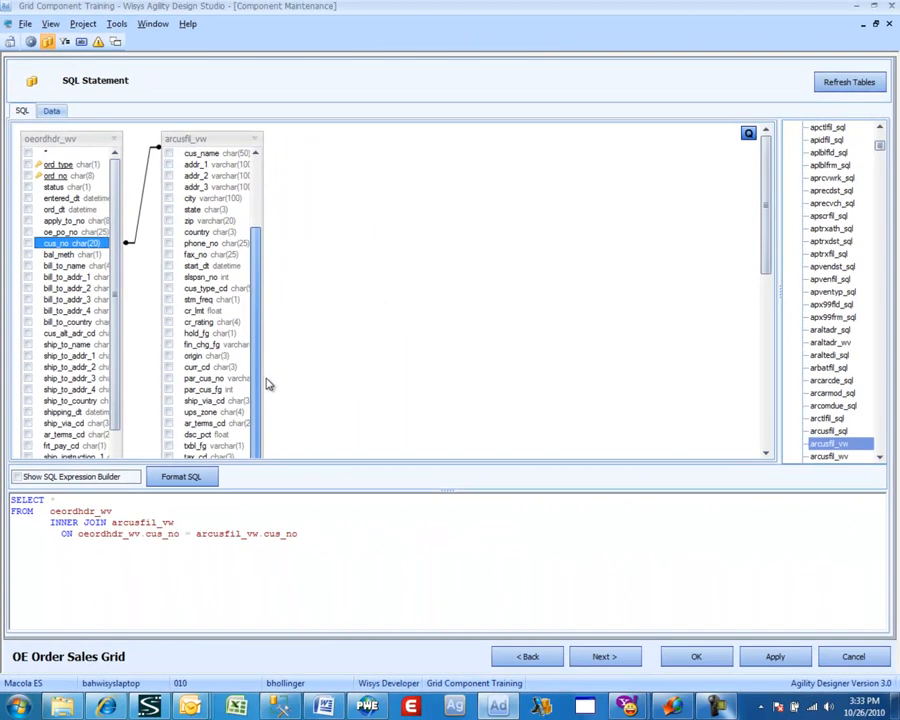
{"action": "left_click_drag", "start_coordinate": [766, 209], "coordinate": [765, 341]}
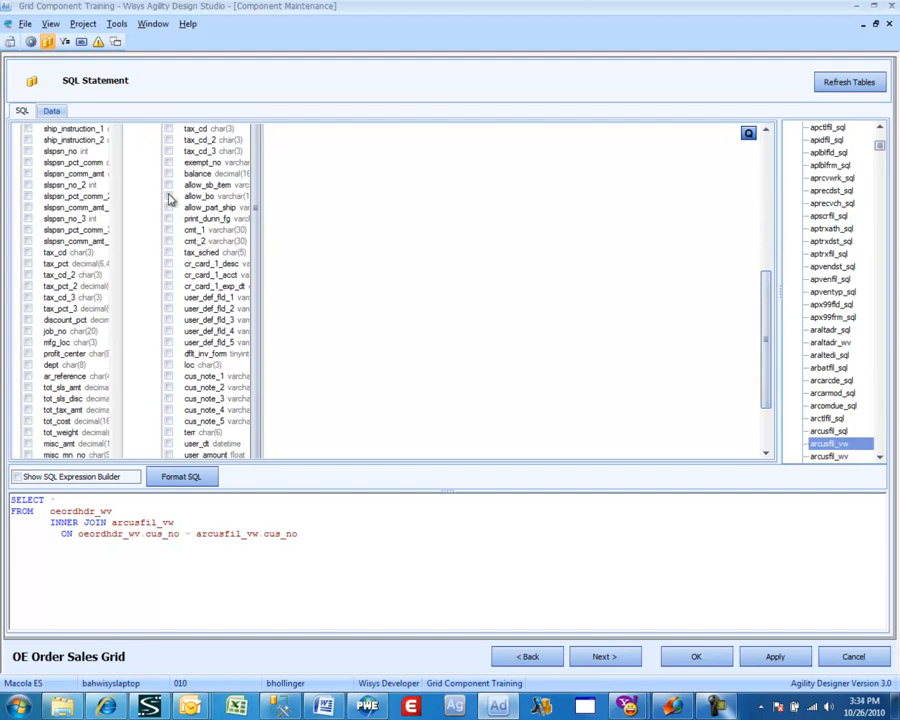
{"action": "left_click", "coordinate": [169, 197]}
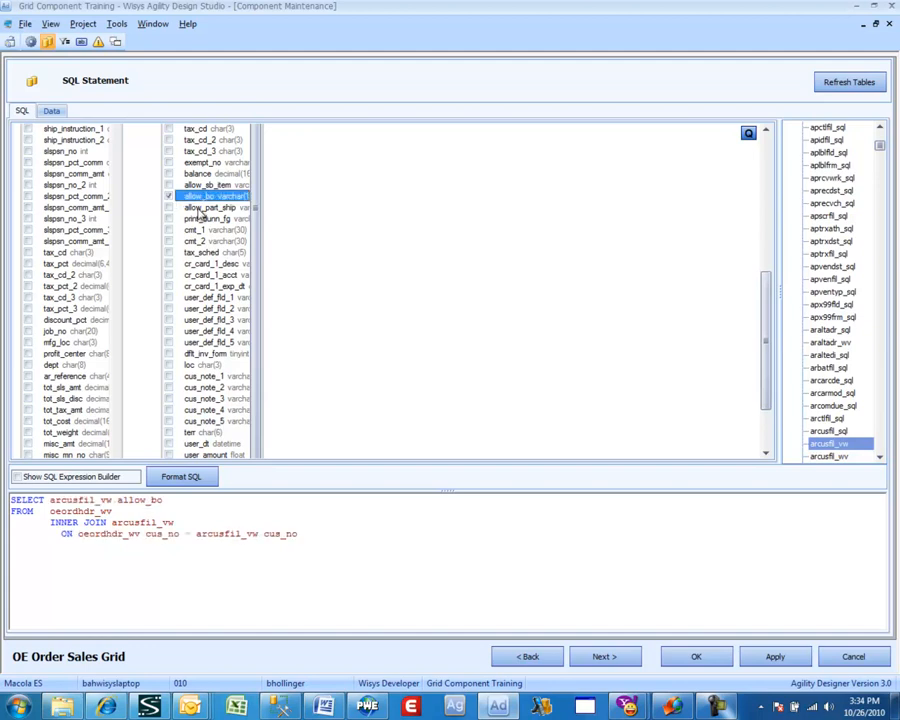
{"action": "left_click", "coordinate": [169, 208]}
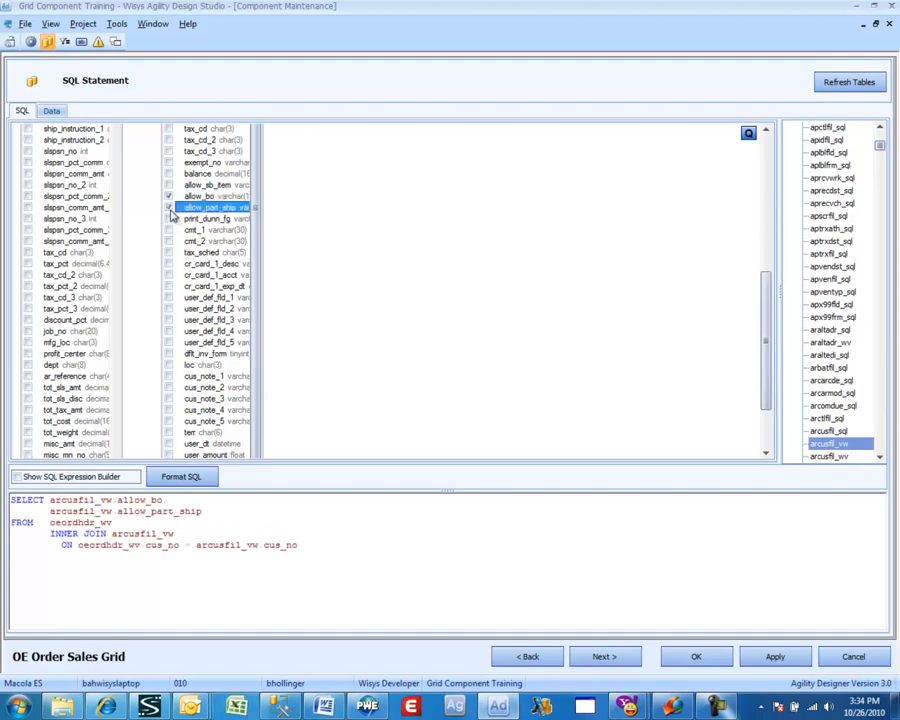
Include the ord_type, ord_no, status, entered_dt and ord_dt fields of oeordhdr_wv in the query.
{"action": "left_click_drag", "start_coordinate": [765, 283], "coordinate": [752, 136]}
{"action": "left_click", "coordinate": [60, 164]}
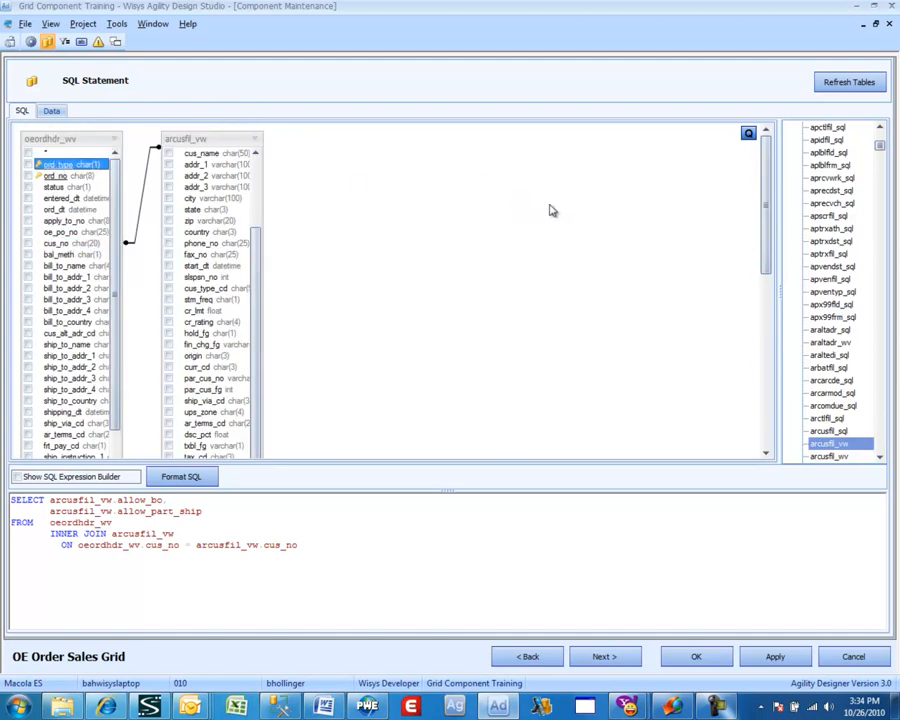
{"action": "key", "text": "space"}
{"action": "key", "text": "Down"}
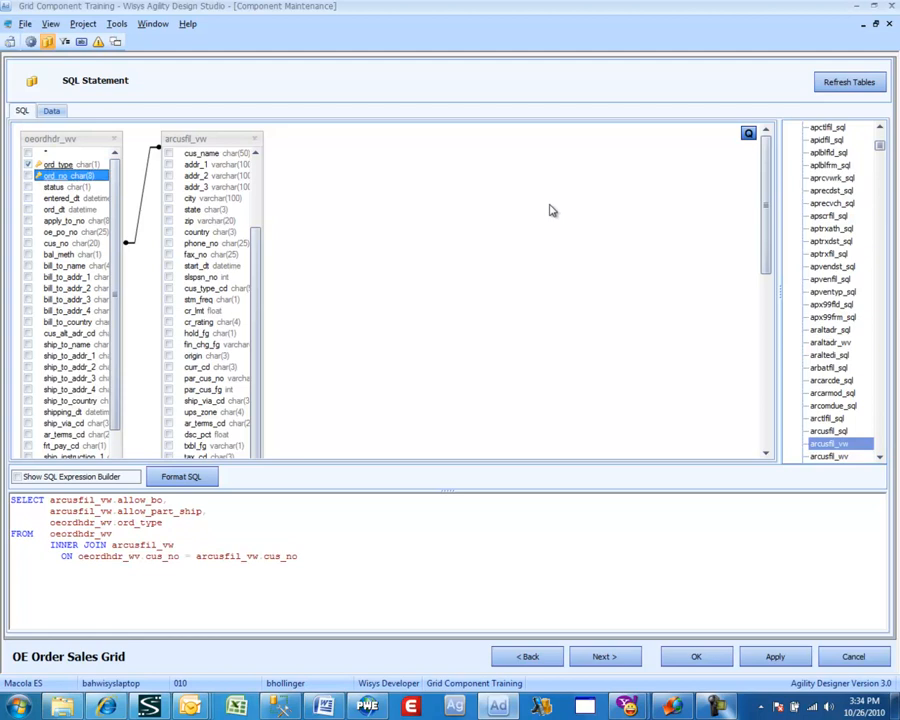
{"action": "key", "text": "space"}
{"action": "key", "text": "Down"}
{"action": "key", "text": "space"}
{"action": "key", "text": "Down"}
{"action": "key", "text": "space"}
{"action": "key", "text": "Down"}
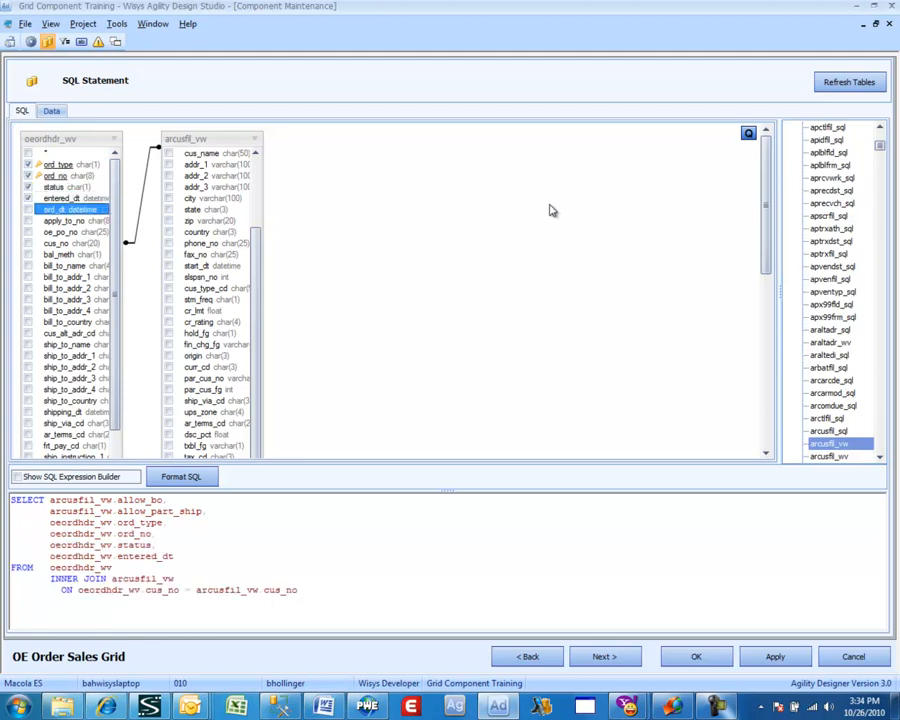
{"action": "key", "text": "space"}
{"action": "key", "text": "Down"}
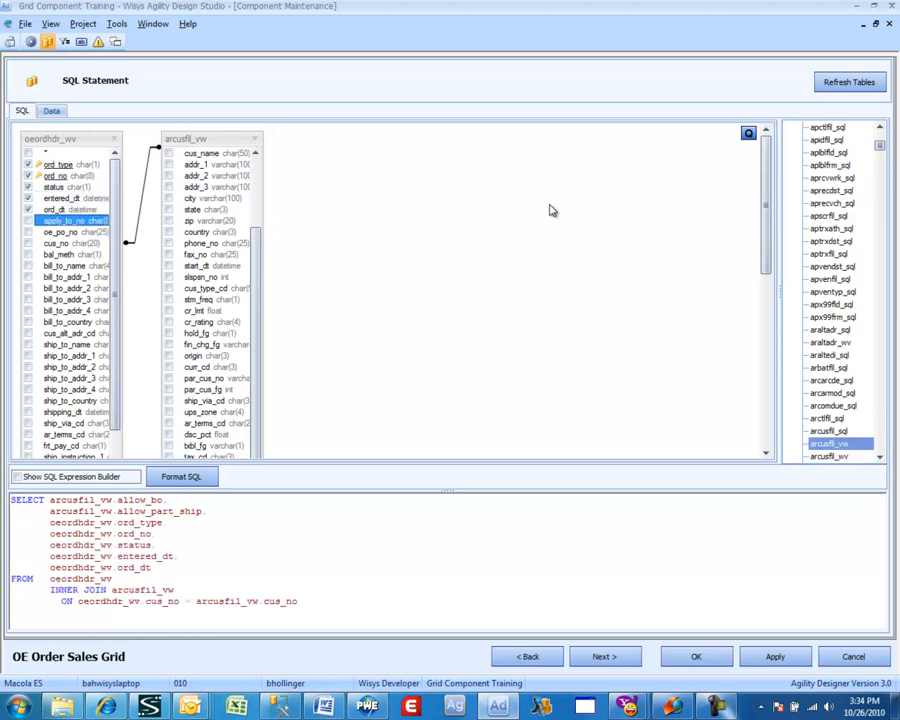
Include the oe_po_no, cus_no and bill_to_name fields of oeordhdr_wv in the query.
{"action": "key", "text": "Down"}
{"action": "key", "text": "space"}
{"action": "key", "text": "Down"}
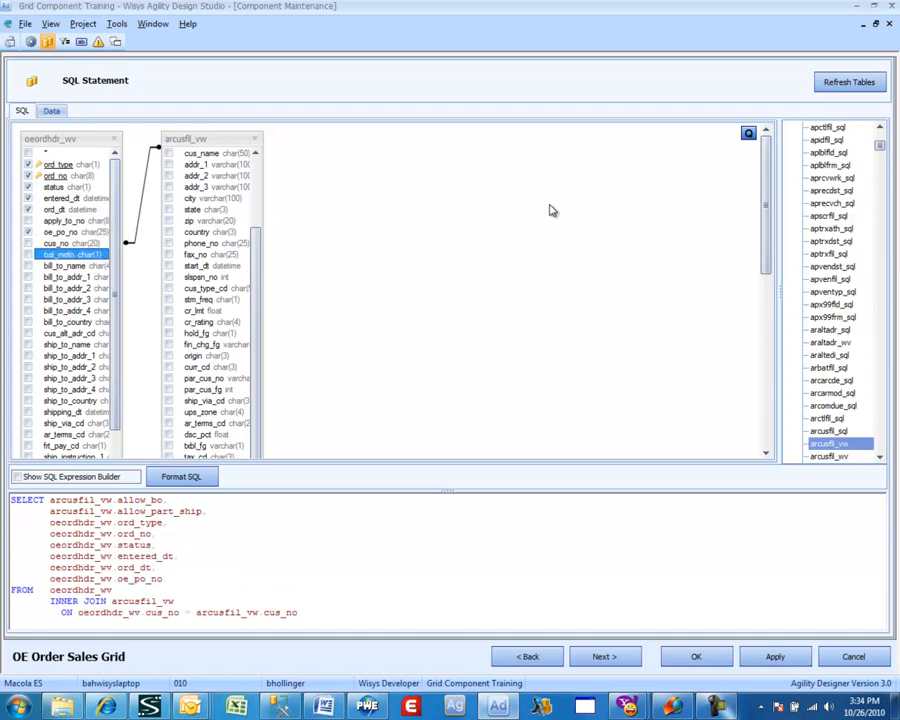
{"action": "key", "text": "Down"}
{"action": "key", "text": "space"}
{"action": "key", "text": "space"}
{"action": "key", "text": "Up"}
{"action": "key", "text": "space"}
{"action": "key", "text": "Down"}
{"action": "key", "text": "Down"}
{"action": "key", "text": "space"}
Include the cus_alt_adr_cd and ship_to_name fields of oeordhdr_wv in the query, leaving ship_to_addr_1 out.
{"action": "key", "text": "Down"}
{"action": "key", "text": "Down"}
{"action": "key", "text": "Down"}
{"action": "key", "text": "Down"}
{"action": "key", "text": "Down"}
{"action": "key", "text": "Down"}
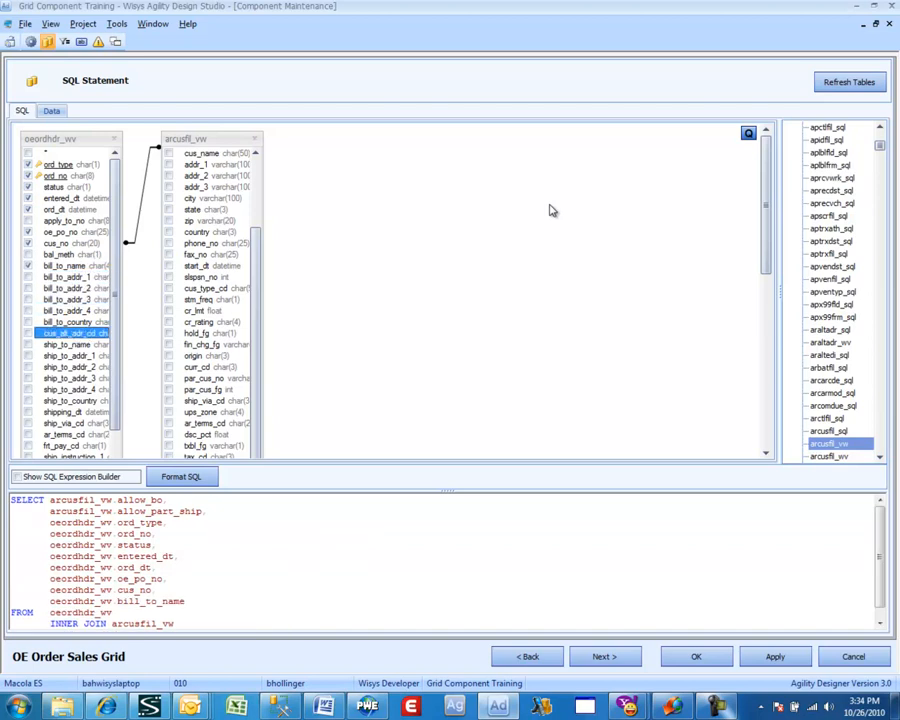
{"action": "key", "text": "space"}
{"action": "key", "text": "Down"}
{"action": "key", "text": "Down"}
{"action": "key", "text": "space"}
{"action": "key", "text": "space"}
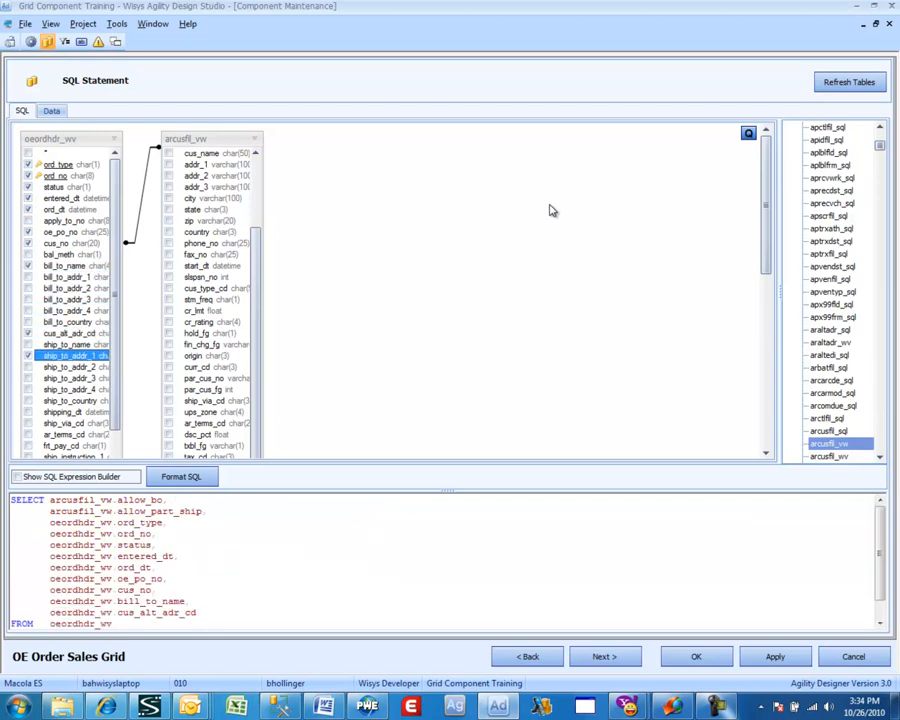
{"action": "key", "text": "Up"}
{"action": "key", "text": "space"}
{"action": "key", "text": "Down"}
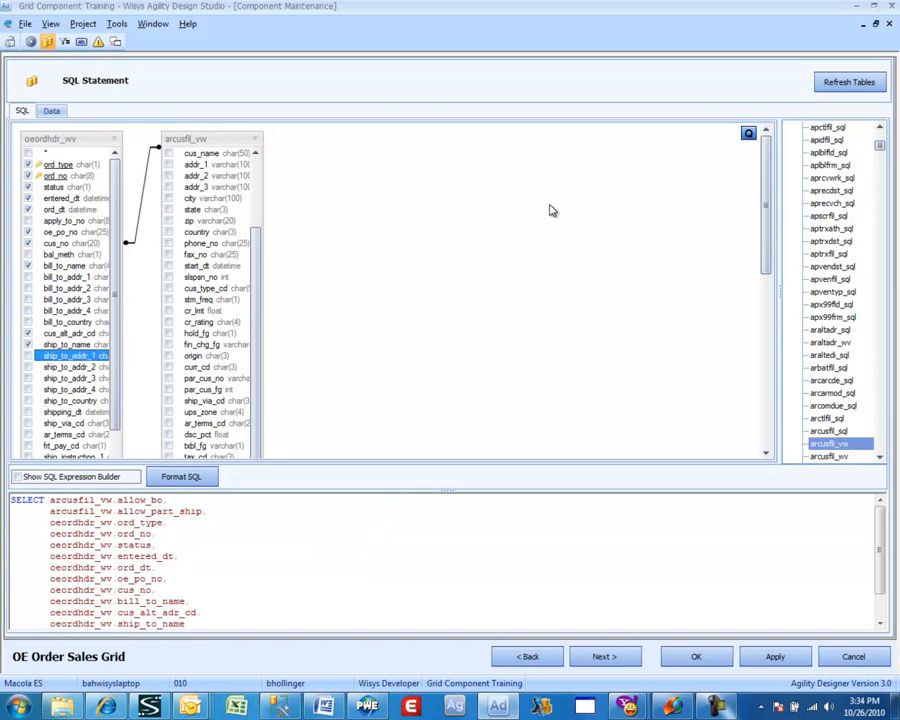
Include the ship_via_cd field of oeordhdr_wv in the query.
{"action": "key", "text": "Down"}
{"action": "key", "text": "Down"}
{"action": "key", "text": "Down"}
{"action": "key", "text": "Down"}
{"action": "key", "text": "Down"}
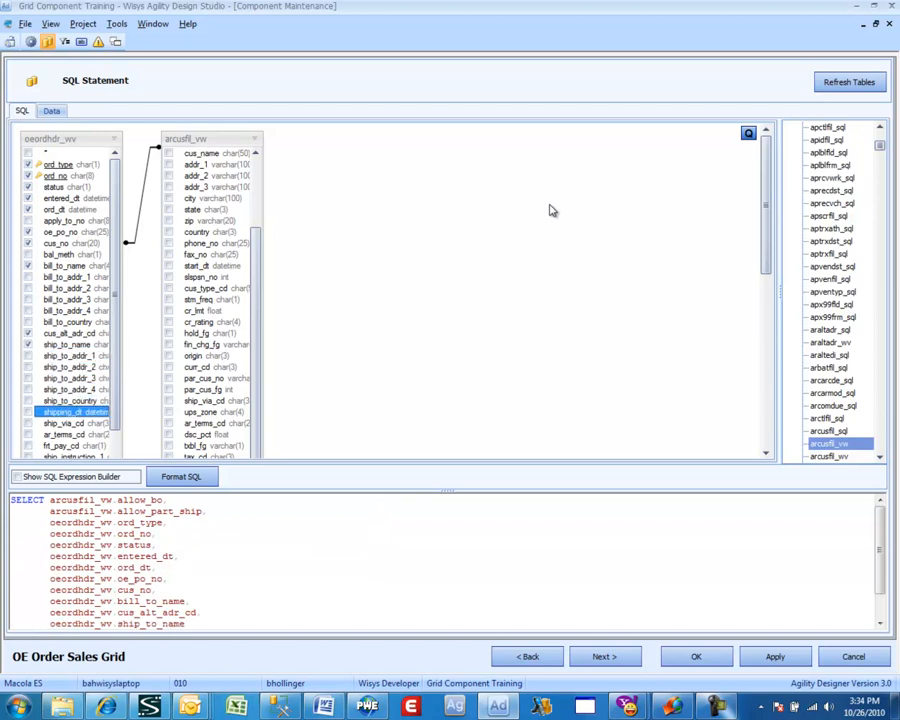
{"action": "key", "text": "Down"}
{"action": "key", "text": "space"}
{"action": "key", "text": "Down"}
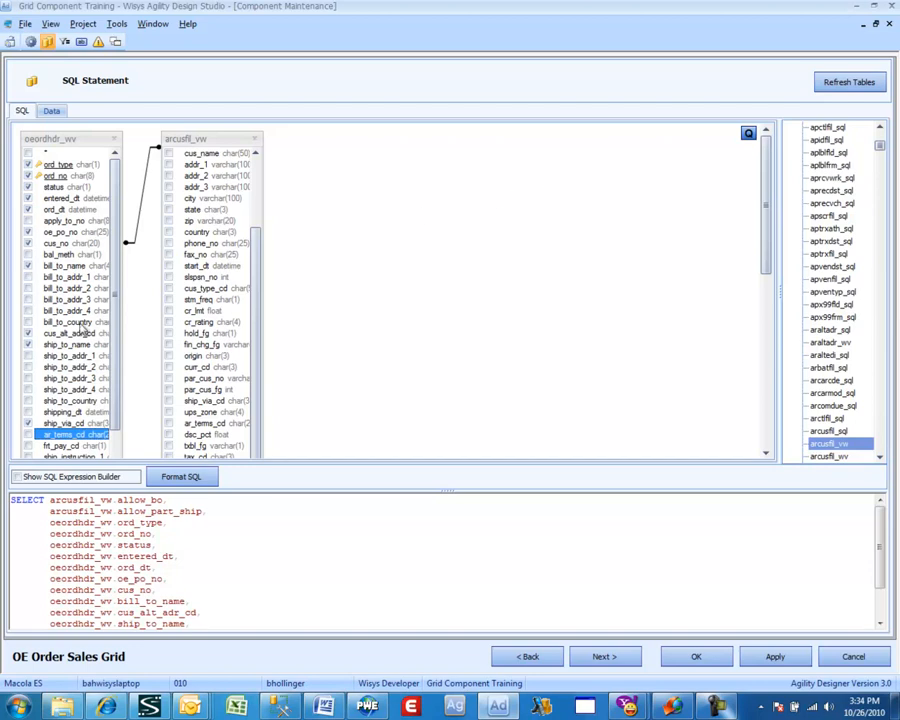
{"action": "left_click_drag", "start_coordinate": [116, 292], "coordinate": [135, 375]}
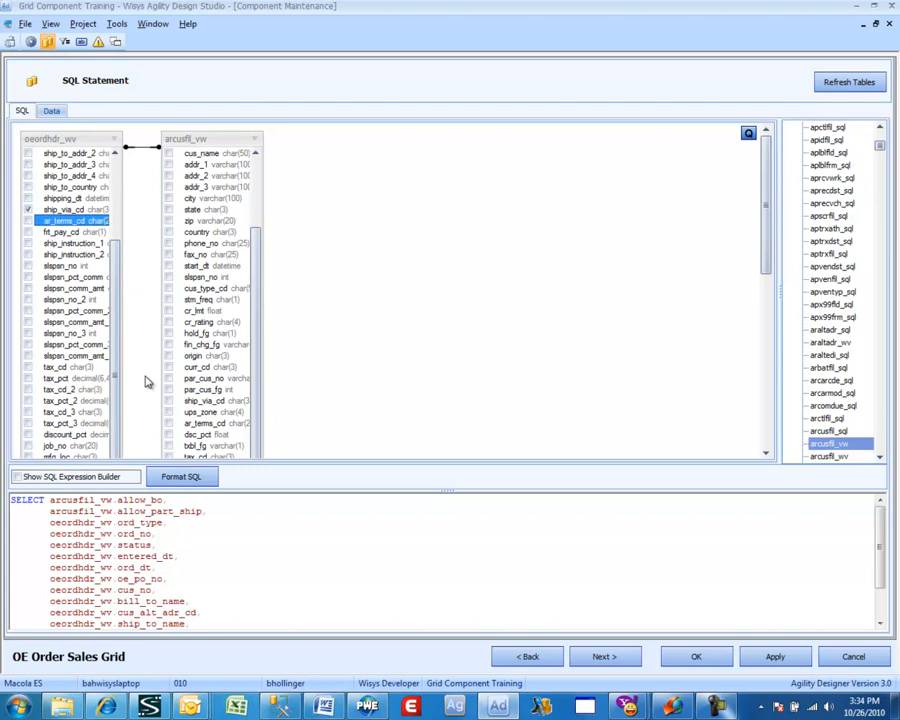
Include the ship_instruction_1 and ship_instruction_2 fields of oeordhdr_wv in the query.
{"action": "key", "text": "Down"}
{"action": "key", "text": "Down"}
{"action": "key", "text": "space"}
{"action": "key", "text": "Down"}
{"action": "key", "text": "Down"}
{"action": "key", "text": "Up"}
{"action": "key", "text": "space"}
{"action": "key", "text": "Down"}
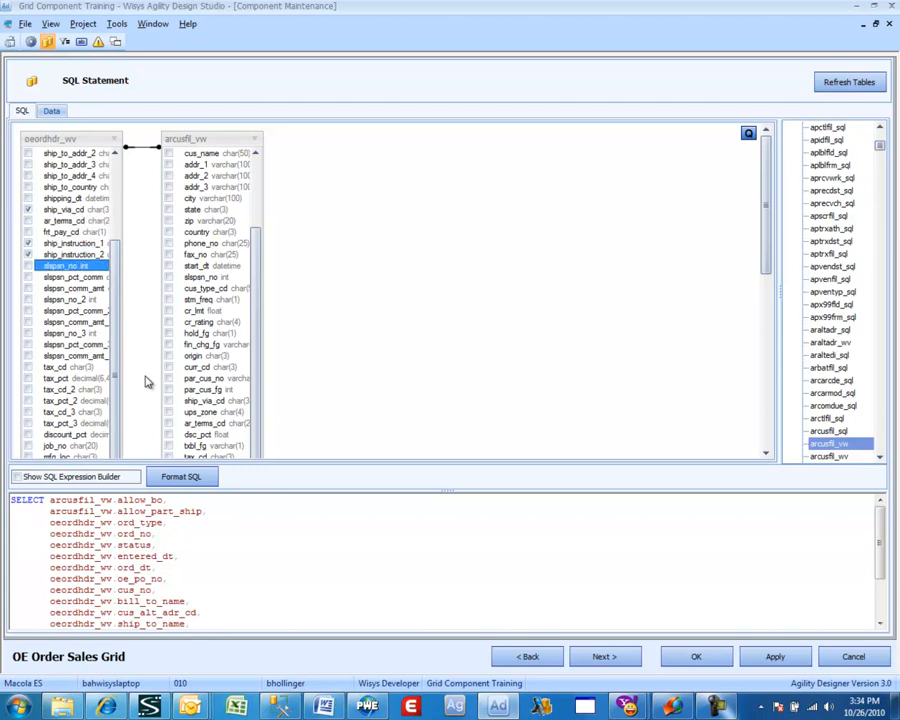
Include the tot_sls_amt, tot_sls_disc, tot_tax_amt and tot_cost fields of oeordhdr_wv in the query.
{"action": "key", "text": "Down"}
{"action": "key", "text": "Down"}
{"action": "key", "text": "Down"}
{"action": "key", "text": "Down"}
{"action": "key", "text": "Down"}
{"action": "key", "text": "Down"}
{"action": "key", "text": "Down"}
{"action": "key", "text": "Down"}
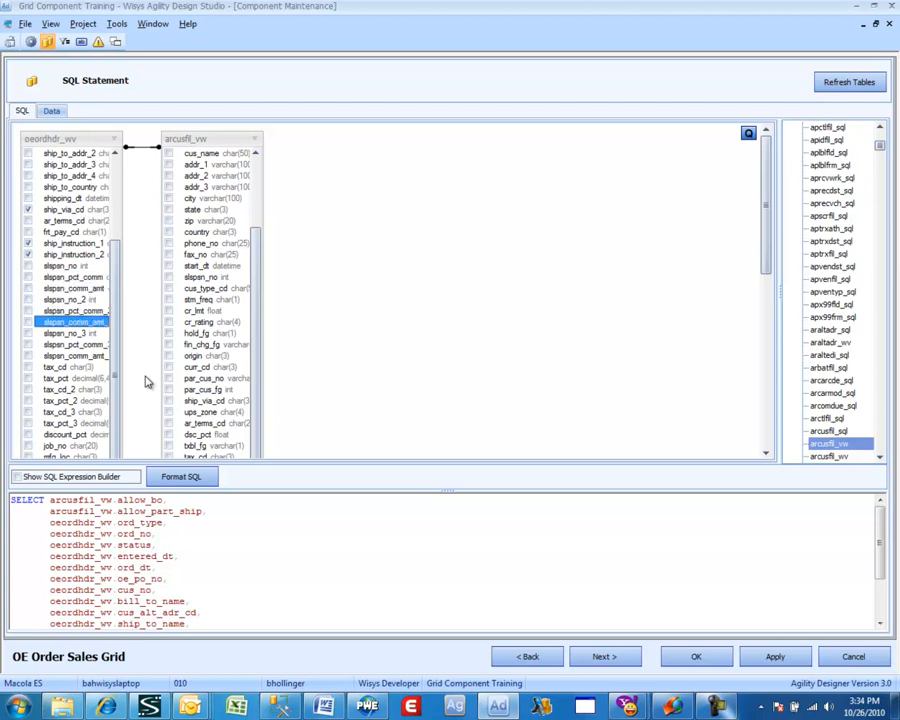
{"action": "key", "text": "Down"}
{"action": "key", "text": "Down"}
{"action": "key", "text": "Down"}
{"action": "key", "text": "Down"}
{"action": "key", "text": "Down"}
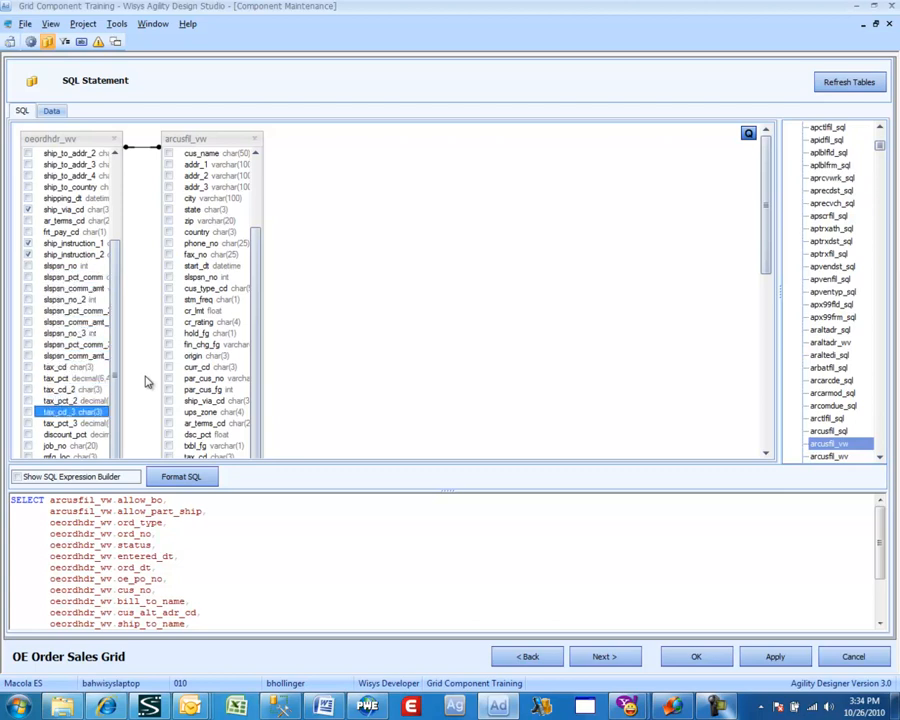
{"action": "left_click_drag", "start_coordinate": [114, 304], "coordinate": [120, 390]}
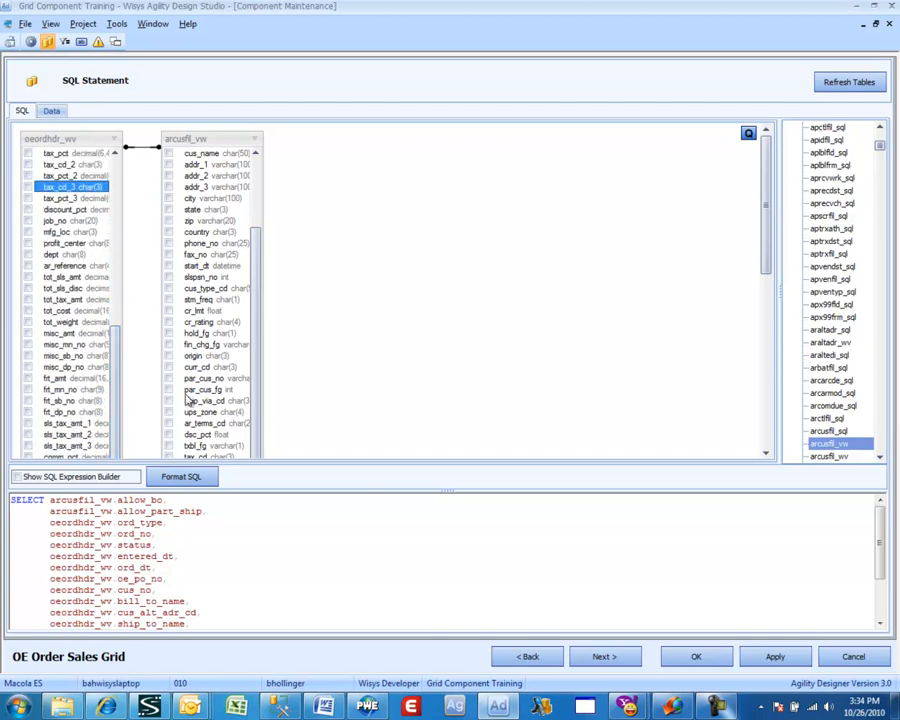
{"action": "key", "text": "Down"}
{"action": "key", "text": "Down"}
{"action": "key", "text": "Down"}
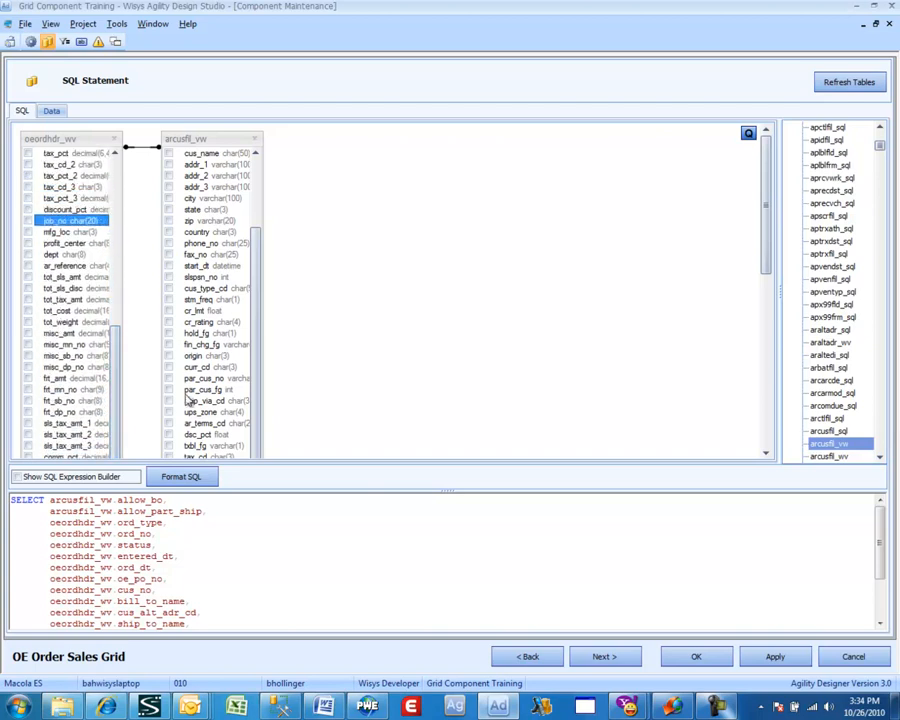
{"action": "key", "text": "Down"}
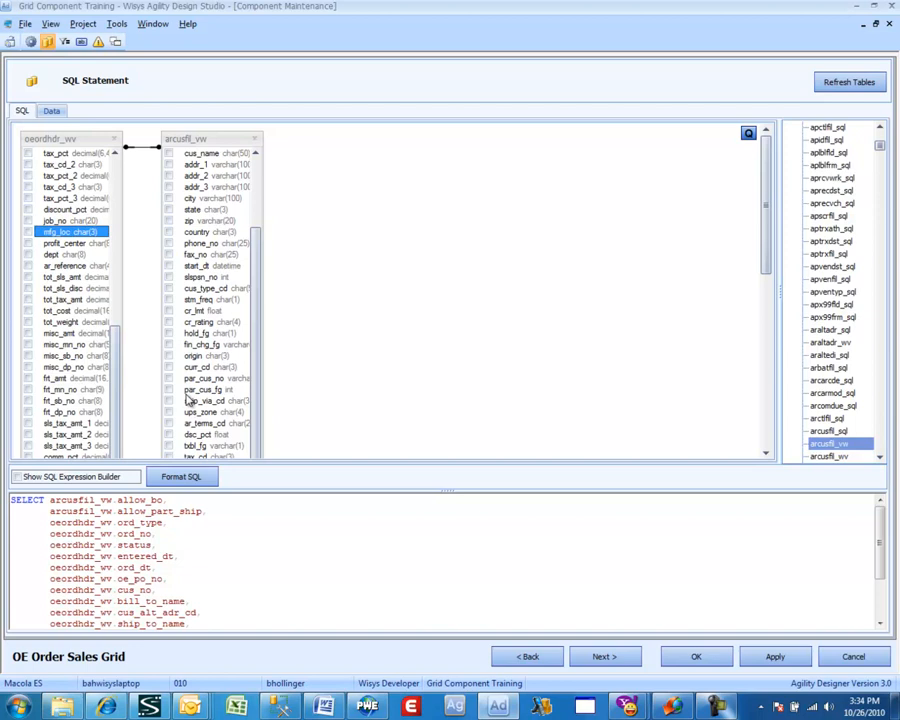
{"action": "key", "text": "Down"}
{"action": "key", "text": "Down"}
{"action": "key", "text": "Down"}
{"action": "key", "text": "Down"}
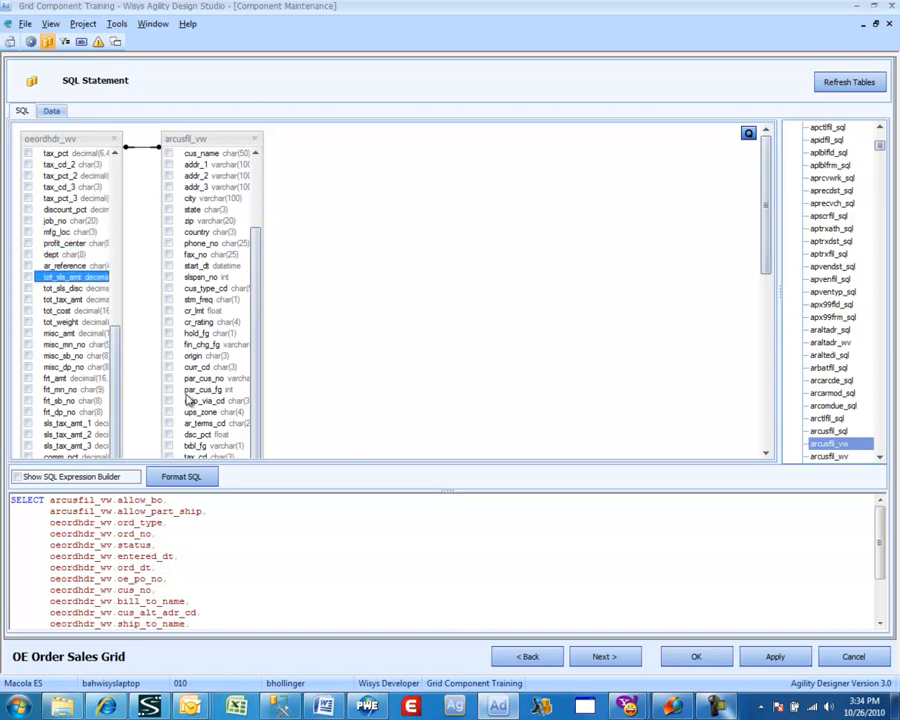
{"action": "key", "text": "space"}
{"action": "key", "text": "Down"}
{"action": "key", "text": "space"}
{"action": "key", "text": "Down"}
{"action": "key", "text": "space"}
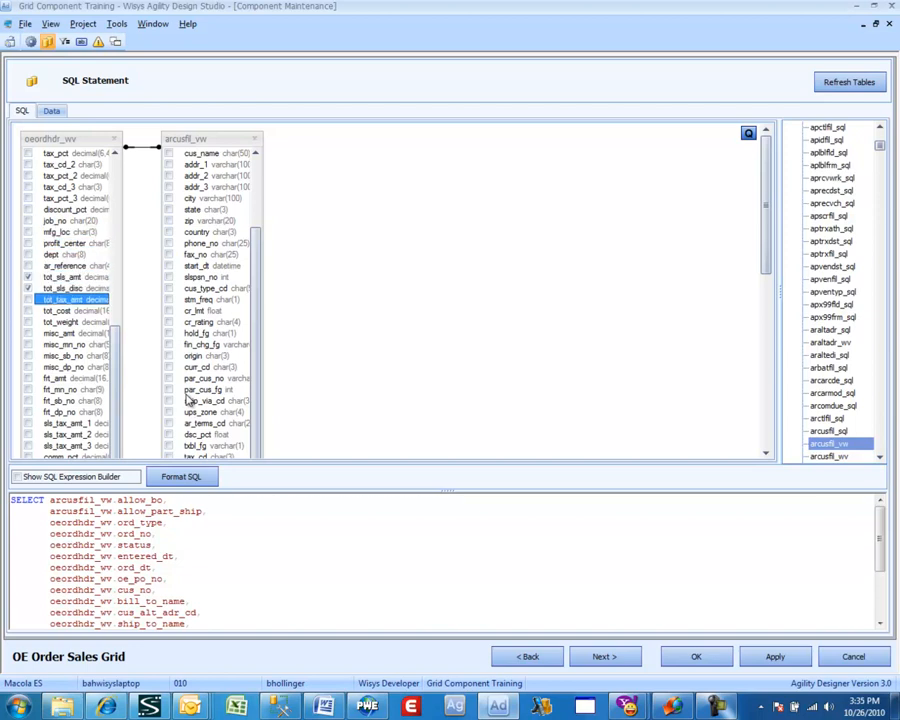
{"action": "key", "text": "Down"}
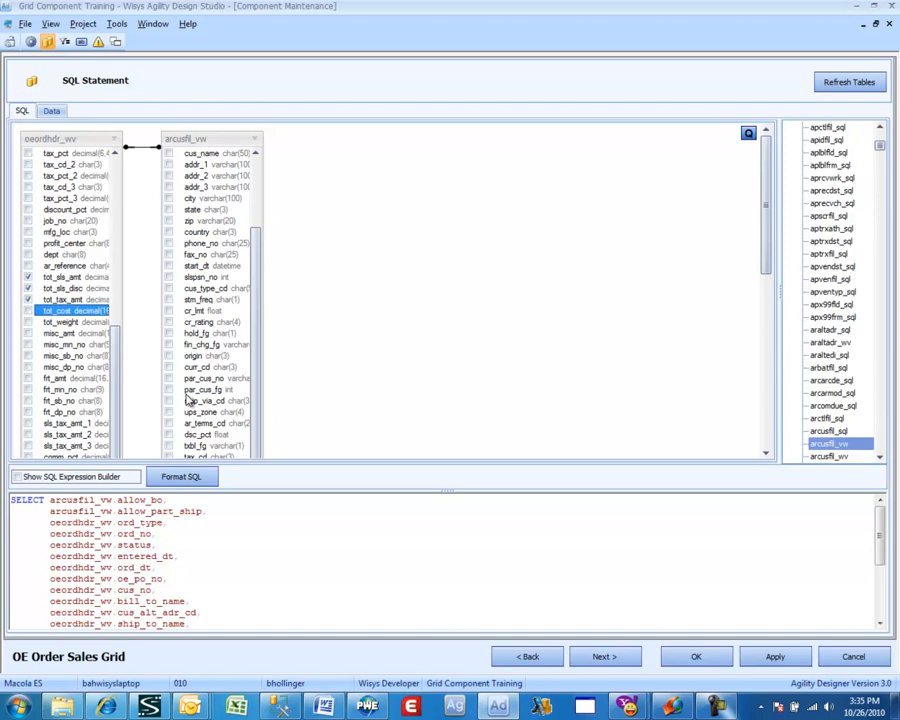
{"action": "key", "text": "space"}
Include the frt_amt and misc_amt fields of oeordhdr_wv in the query.
{"action": "key", "text": "Down"}
{"action": "key", "text": "Down"}
{"action": "key", "text": "Down"}
{"action": "key", "text": "Down"}
{"action": "key", "text": "Down"}
{"action": "key", "text": "Down"}
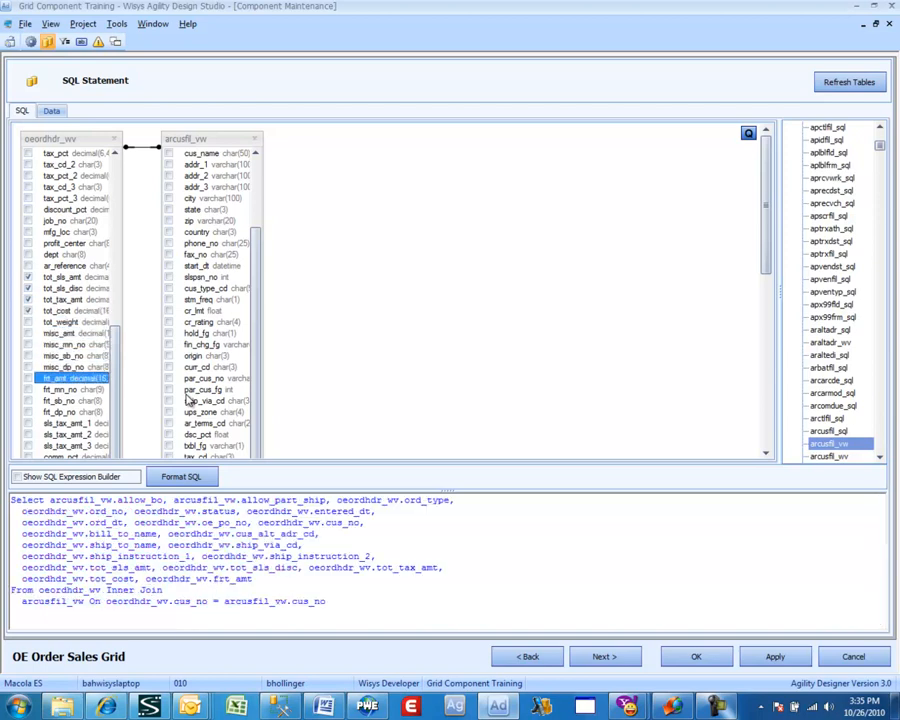
{"action": "key", "text": "space"}
{"action": "key", "text": "Down"}
{"action": "key", "text": "Up"}
{"action": "key", "text": "Up"}
{"action": "key", "text": "Up"}
{"action": "key", "text": "Up"}
{"action": "key", "text": "Up"}
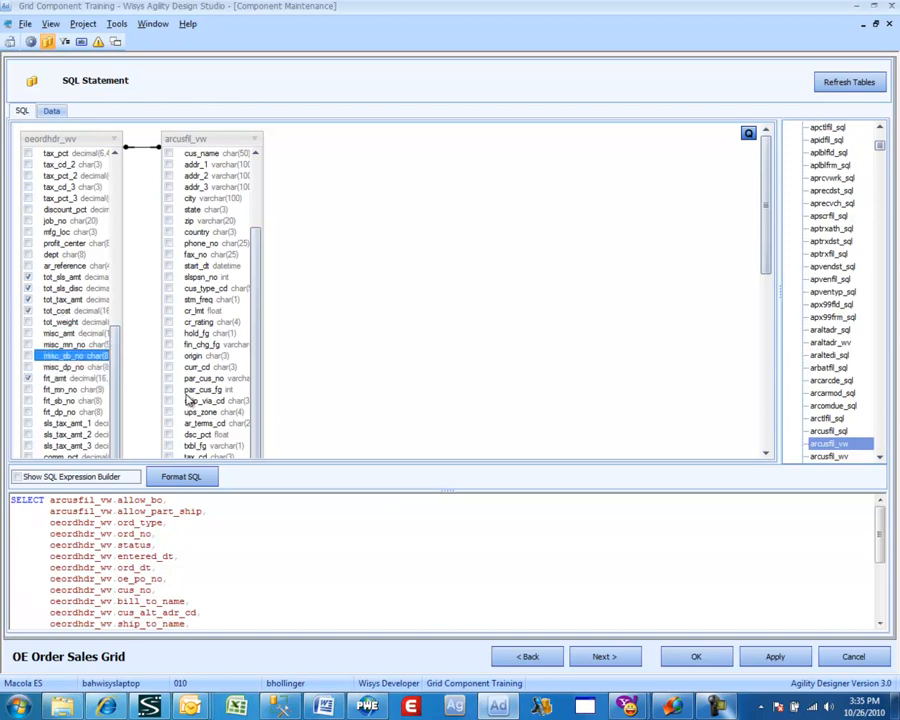
{"action": "key", "text": "space"}
Include the hold_fg and user_def_fld_1 fields of oeordhdr_wv in the query.
{"action": "key", "text": "Down"}
{"action": "key", "text": "Down"}
{"action": "key", "text": "Down"}
{"action": "key", "text": "Down"}
{"action": "key", "text": "Down"}
{"action": "key", "text": "Down"}
{"action": "key", "text": "Down"}
{"action": "key", "text": "Down"}
{"action": "key", "text": "Down"}
{"action": "key", "text": "Down"}
{"action": "key", "text": "Down"}
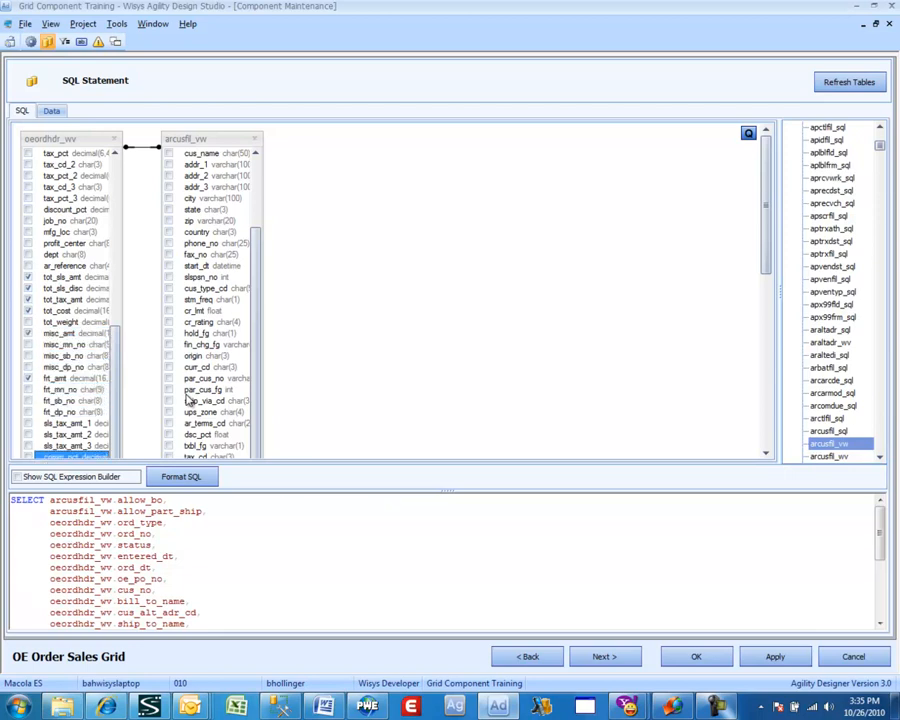
{"action": "scroll", "coordinate": [116, 405], "scroll_direction": "down", "scroll_amount": 10}
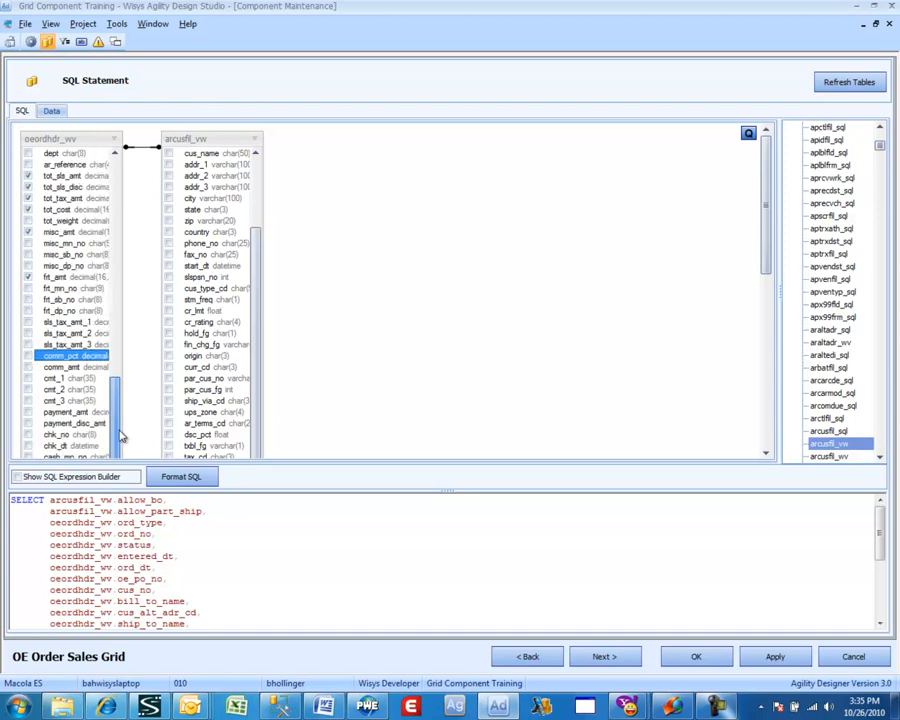
{"action": "left_click_drag", "start_coordinate": [120, 500], "coordinate": [121, 508]}
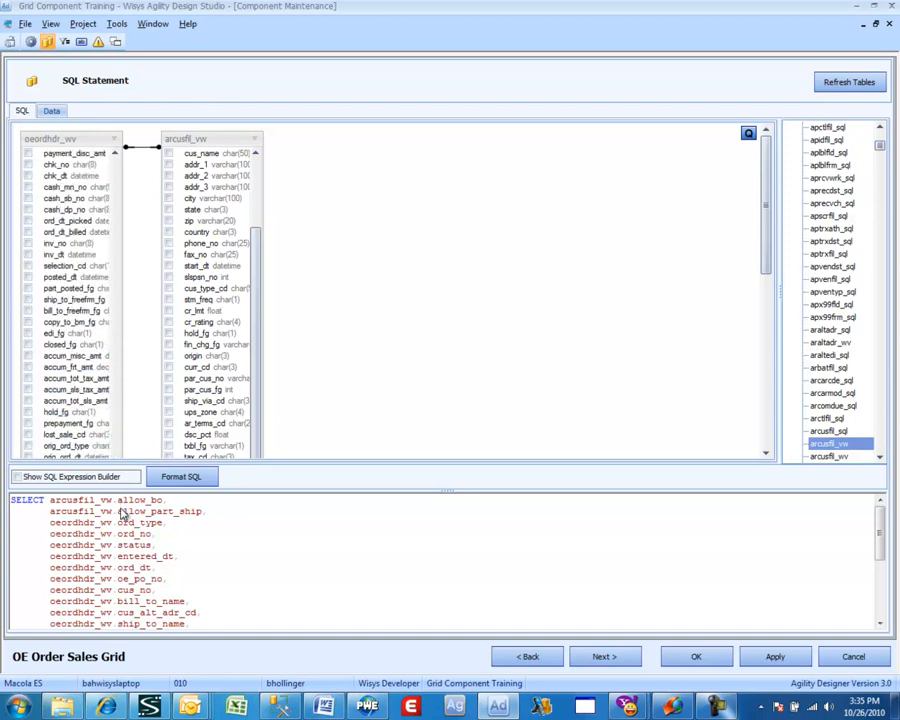
{"action": "left_click", "coordinate": [28, 411]}
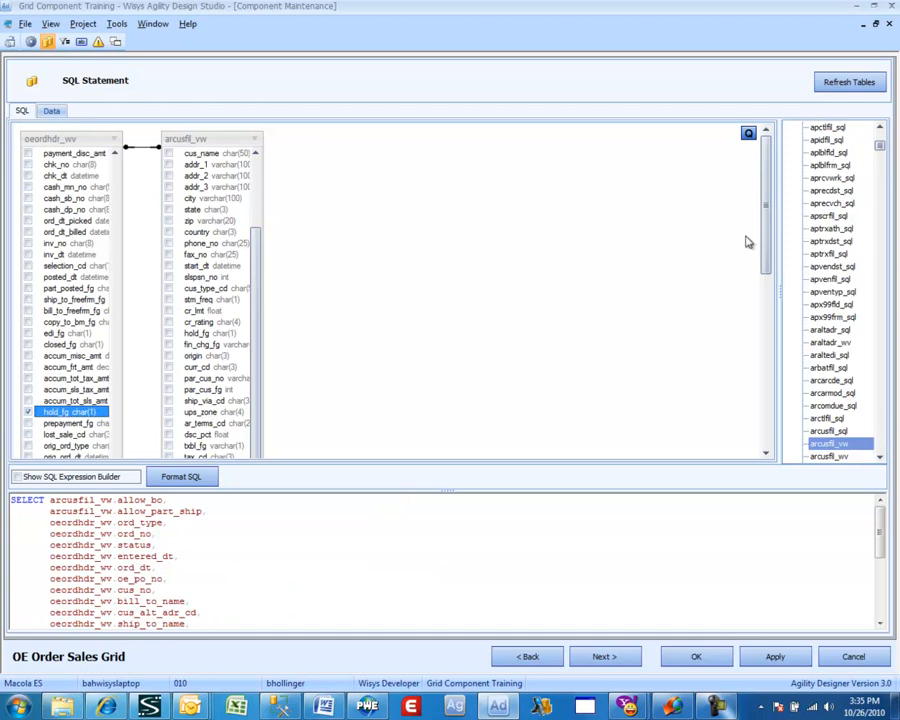
{"action": "left_click_drag", "start_coordinate": [763, 230], "coordinate": [780, 380]}
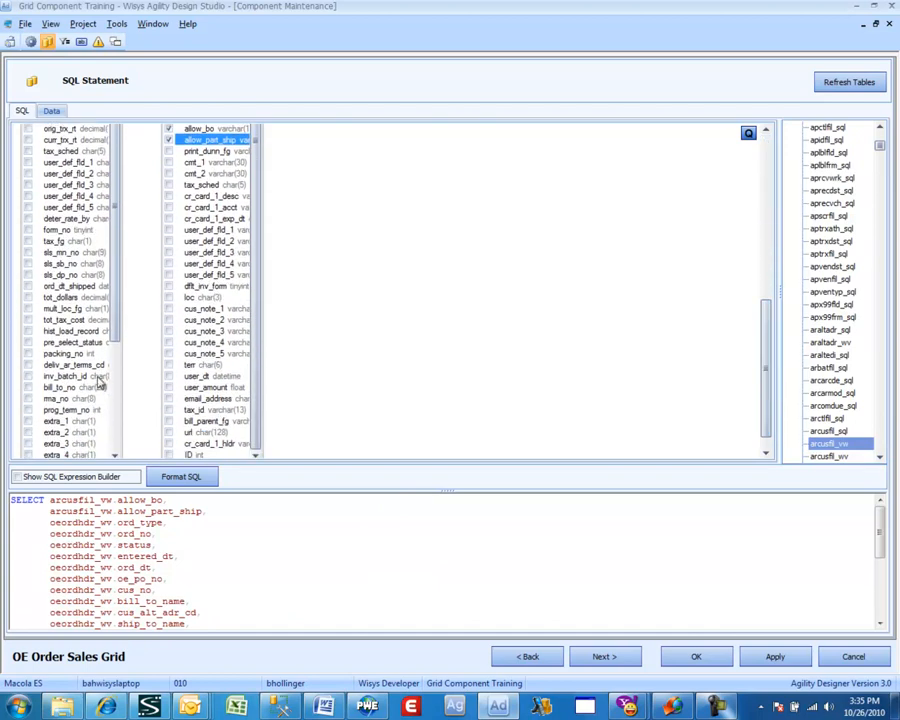
{"action": "left_click", "coordinate": [27, 162]}
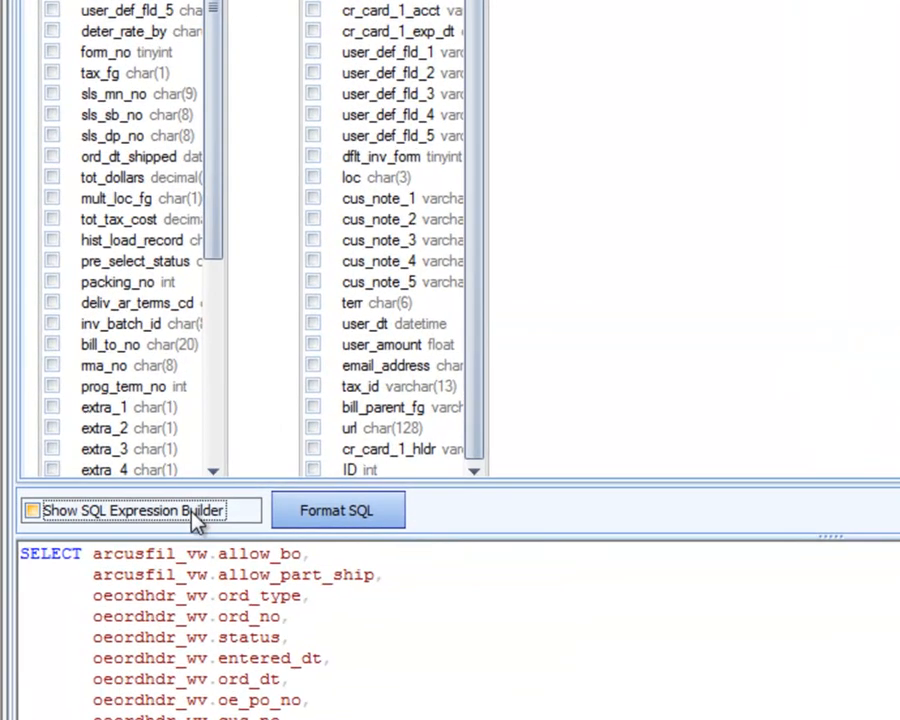
Show the SQL Expression Builder with a wider Expression column and check the data the query returns.
{"action": "left_click", "coordinate": [116, 487]}
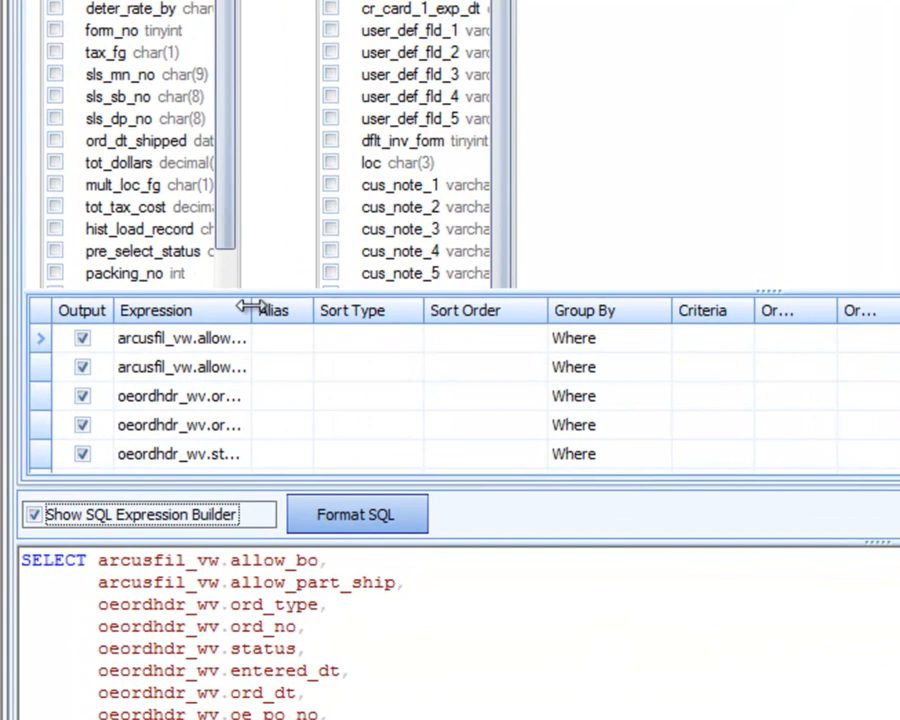
{"action": "left_click_drag", "start_coordinate": [252, 308], "coordinate": [291, 310]}
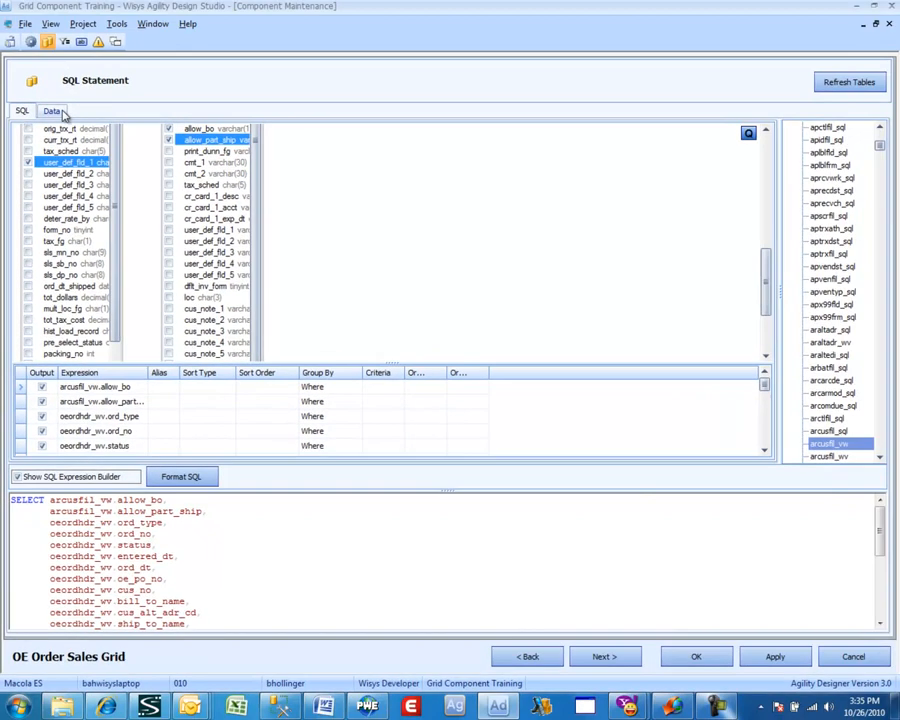
{"action": "left_click", "coordinate": [59, 112]}
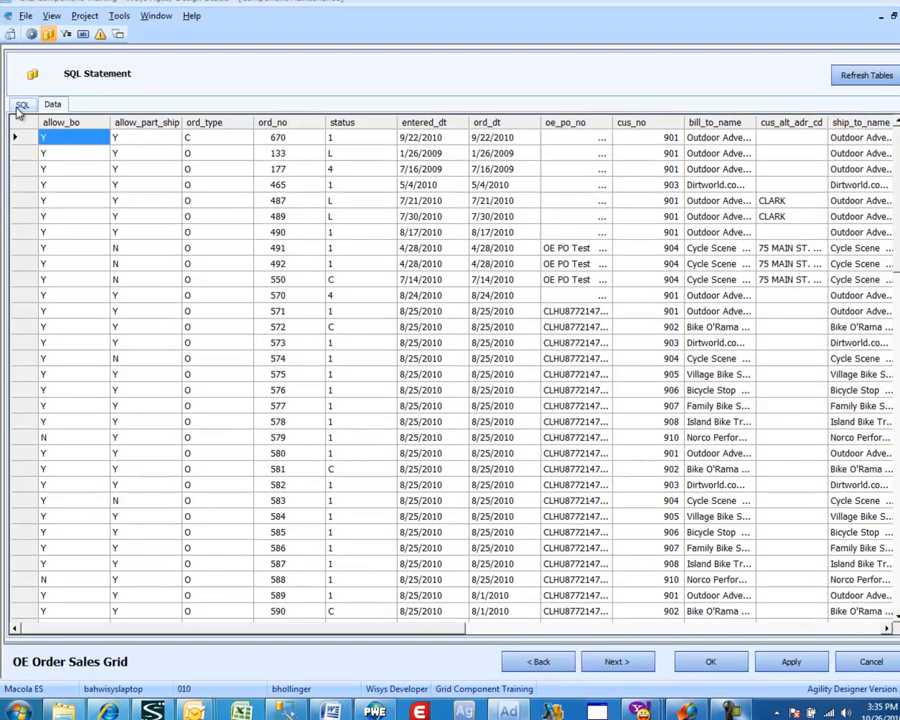
{"action": "left_click", "coordinate": [21, 105]}
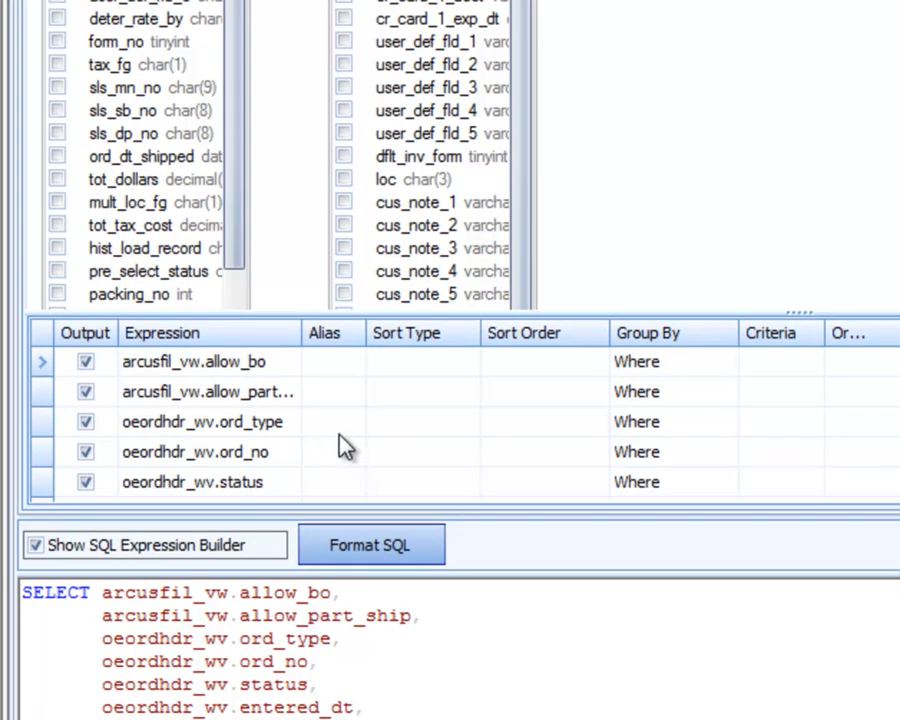
Set the criteria of oeordhdr_wv.ord_type to ='O'.
{"action": "left_click", "coordinate": [766, 423]}
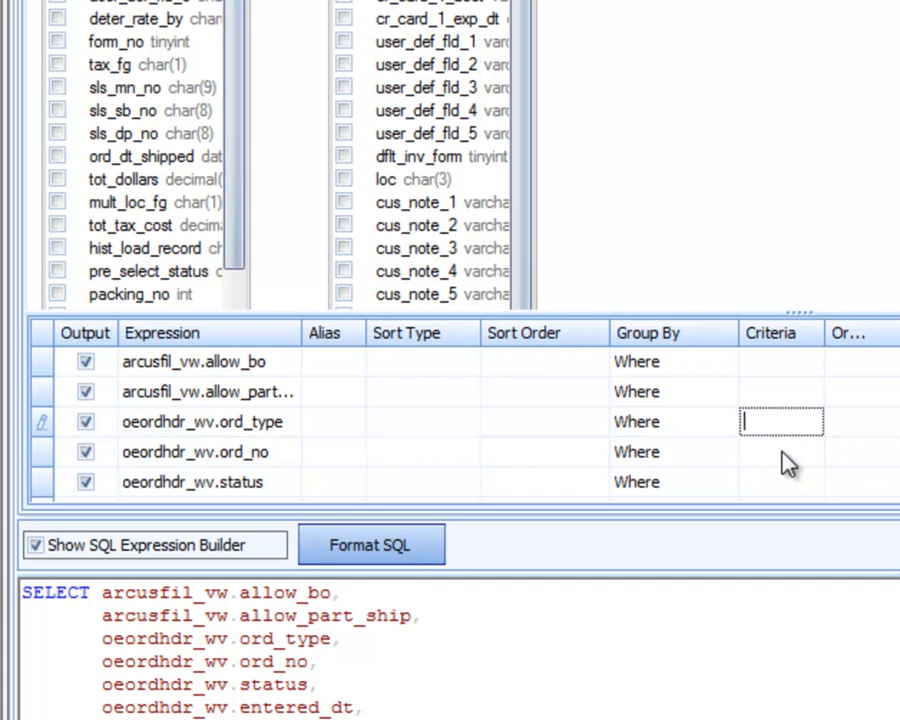
{"action": "type", "text": "='O'"}
{"action": "left_click", "coordinate": [785, 452]}
Set the criteria of oeordhdr_wv.status to ='1' and check the WHERE clause in the SQL text.
{"action": "key", "text": "Down"}
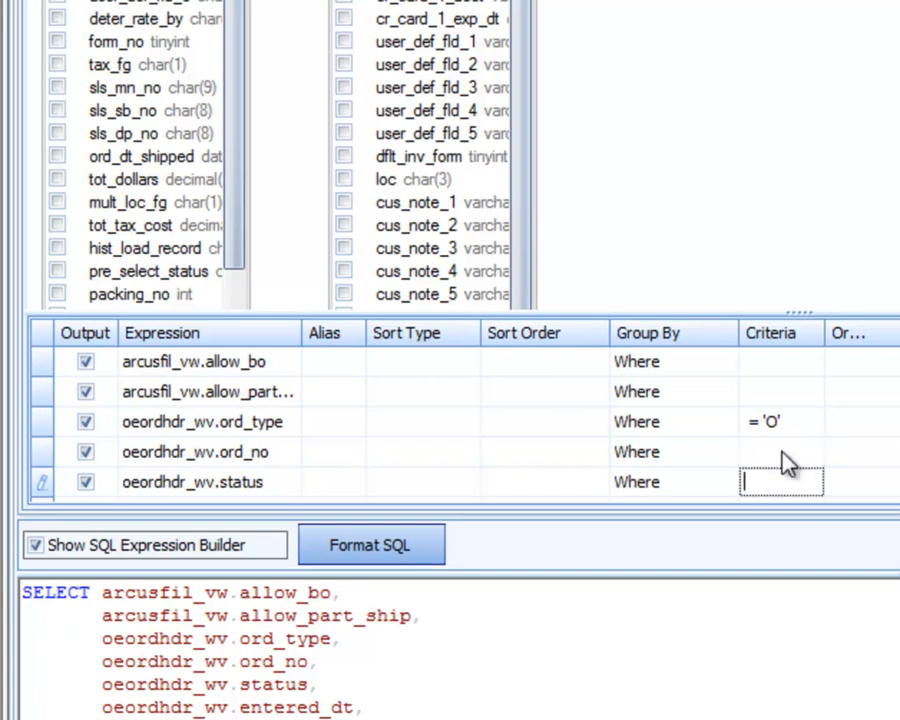
{"action": "type", "text": "= '1"}
{"action": "type", "text": "'I"}
{"action": "type", "text": "1"}
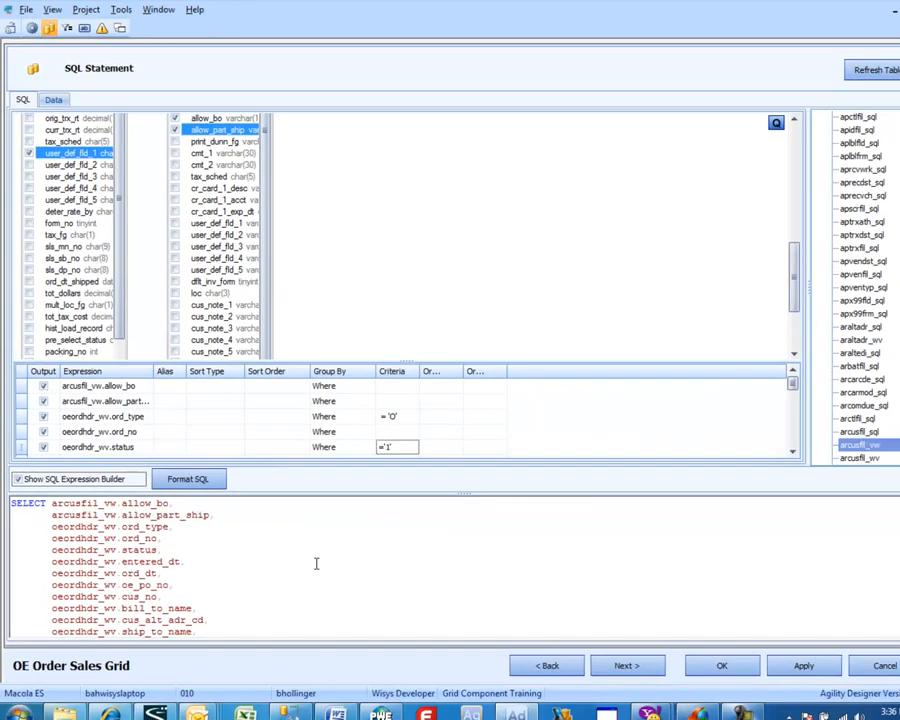
{"action": "left_click", "coordinate": [512, 663]}
{"action": "scroll", "coordinate": [512, 663], "scroll_direction": "down", "scroll_amount": 5}
{"action": "scroll", "coordinate": [433, 488], "scroll_direction": "down", "scroll_amount": 2}
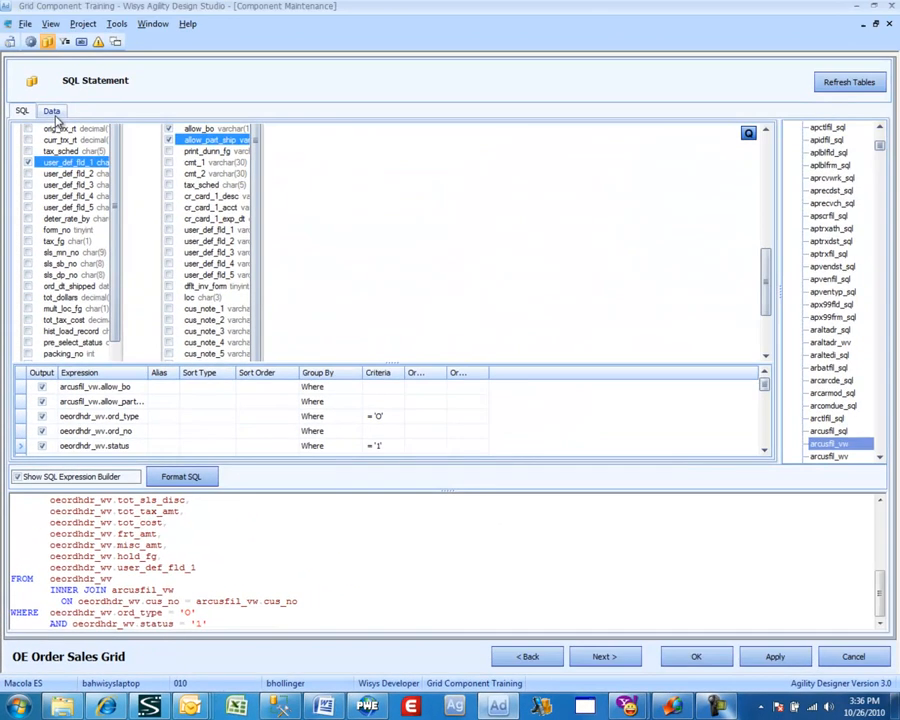
Check the ord_type and status values in the filtered query's data, then return to the joined tables.
{"action": "left_click", "coordinate": [52, 112]}
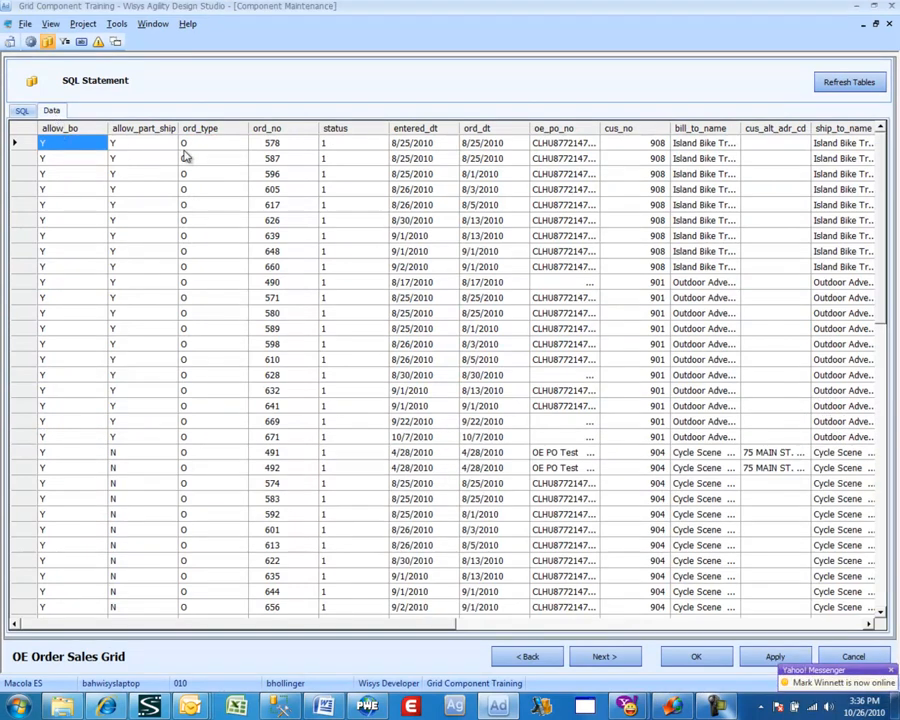
{"action": "left_click", "coordinate": [21, 111]}
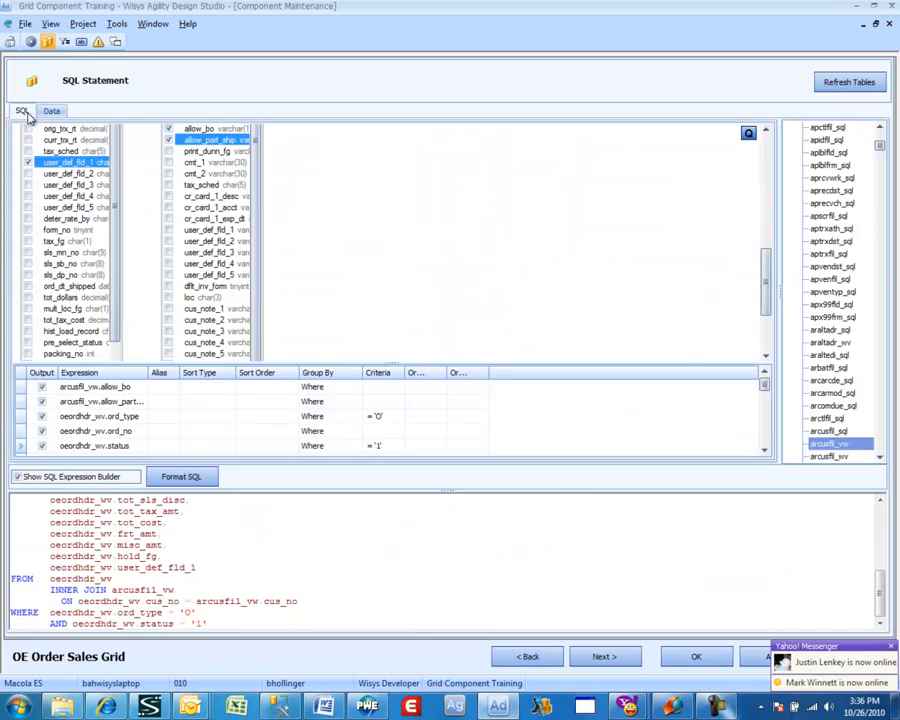
{"action": "left_click_drag", "start_coordinate": [765, 262], "coordinate": [765, 152]}
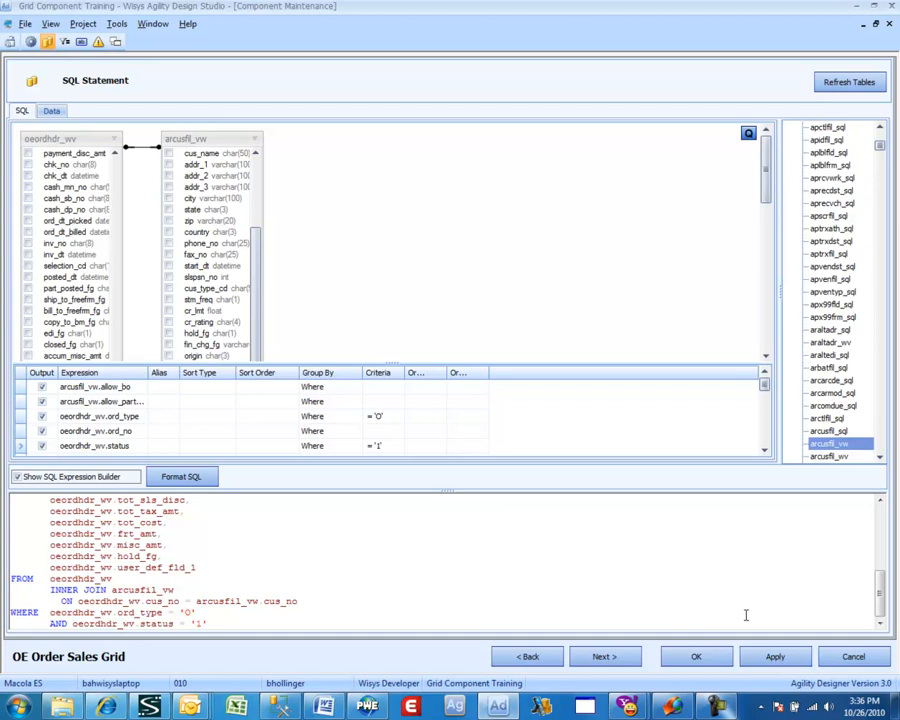
Go through the Filter Columns, Buttons and Alerts pages to Detail Link, leaving their settings at the defaults.
{"action": "left_click", "coordinate": [603, 657]}
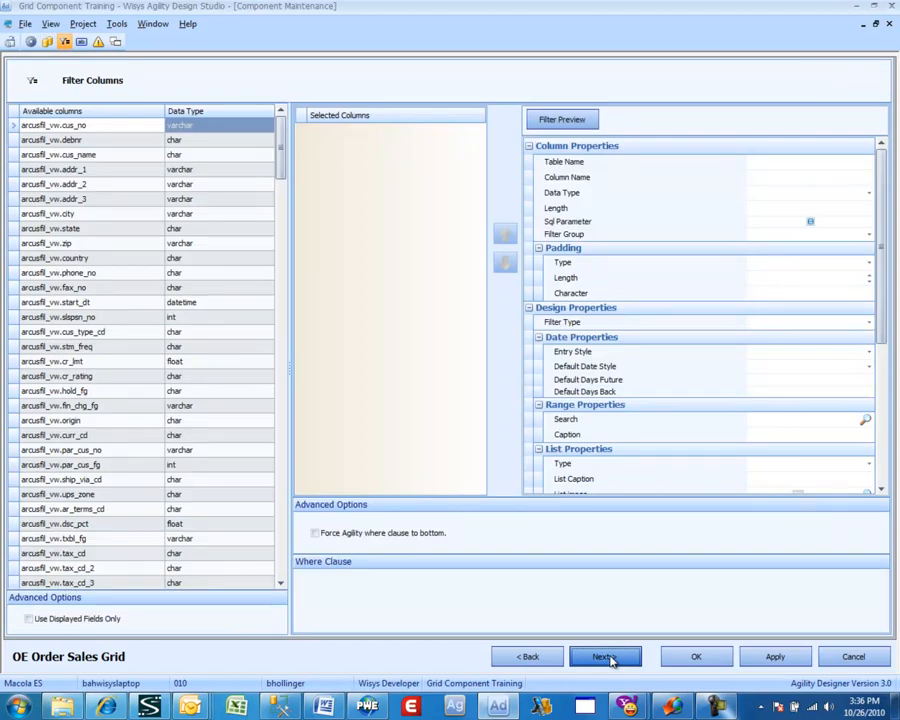
{"action": "left_click", "coordinate": [609, 657]}
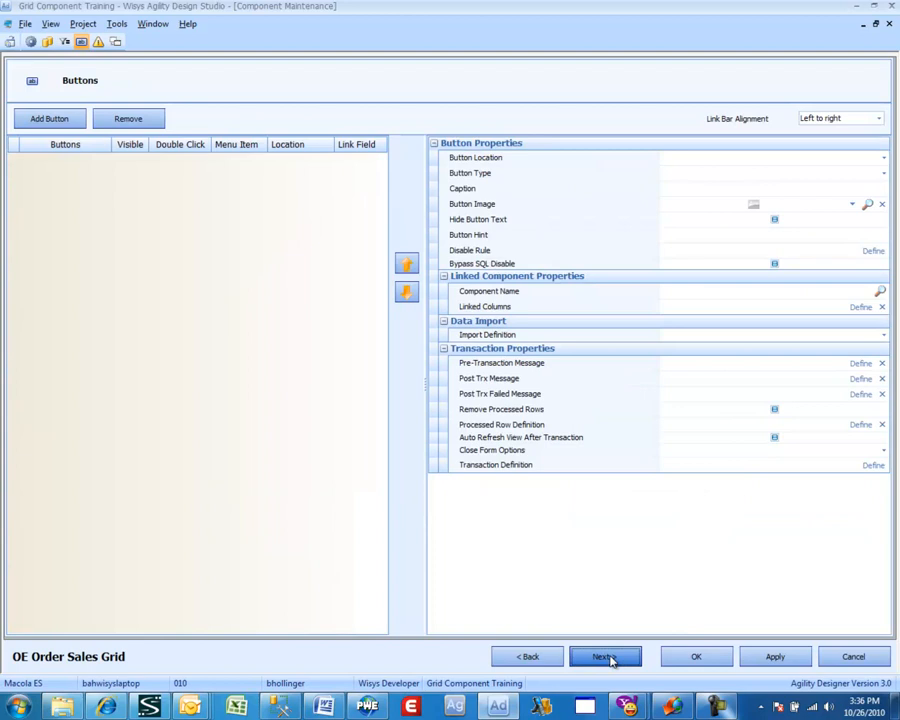
{"action": "left_click", "coordinate": [609, 657]}
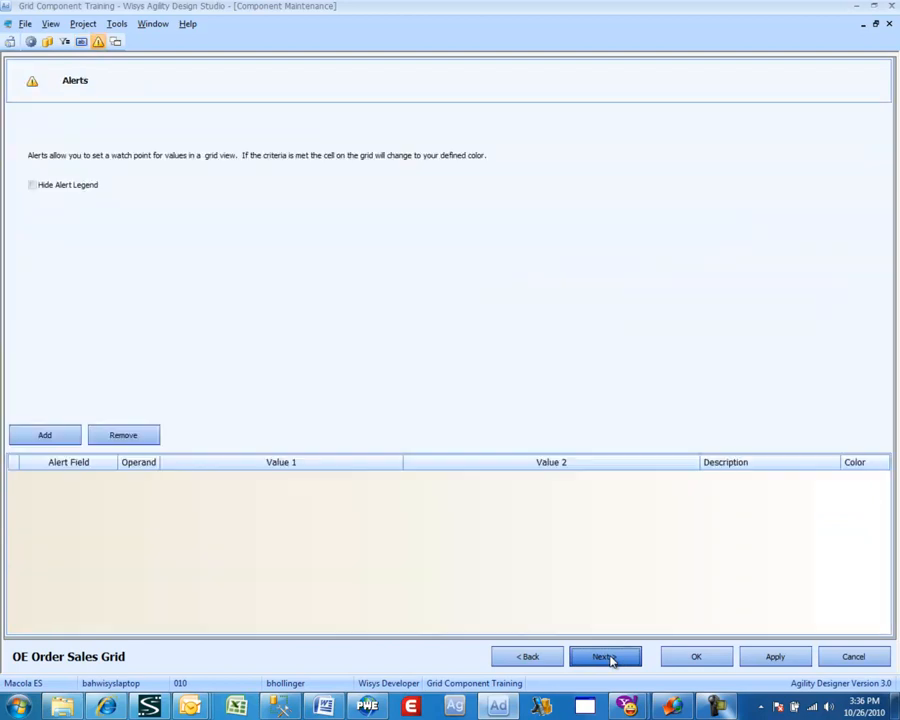
{"action": "left_click", "coordinate": [608, 657]}
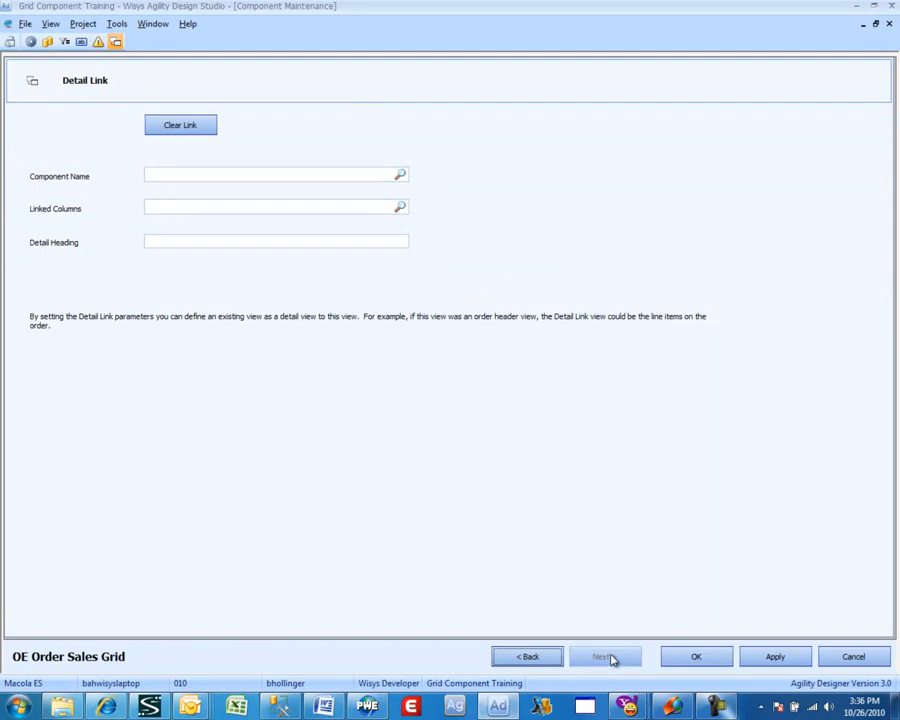
Save the component and open a preview of OE Order Sales Grid.
{"action": "left_click", "coordinate": [694, 662]}
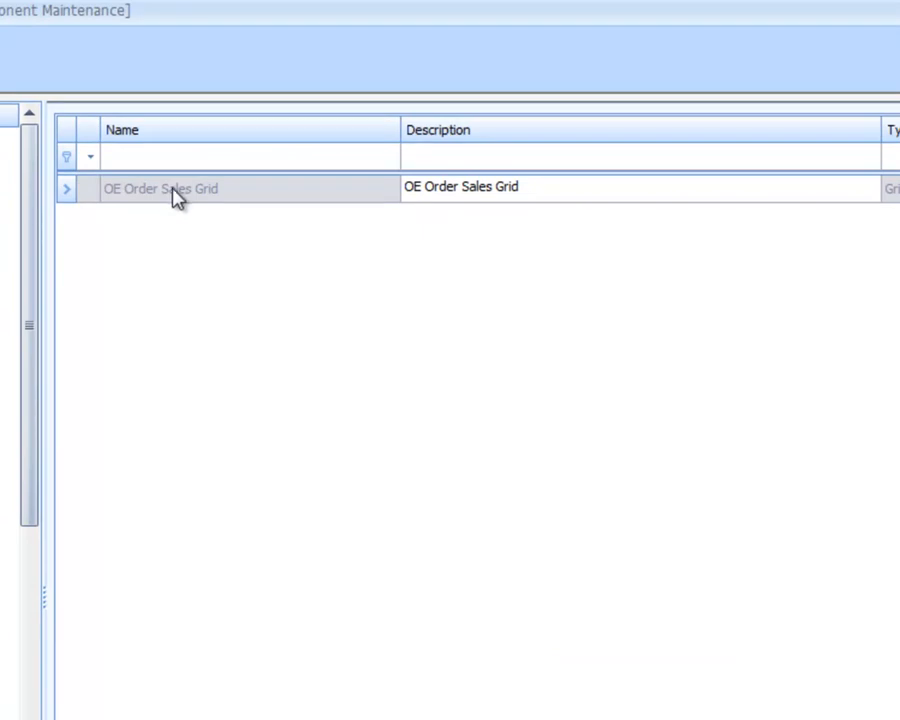
{"action": "right_click", "coordinate": [175, 200]}
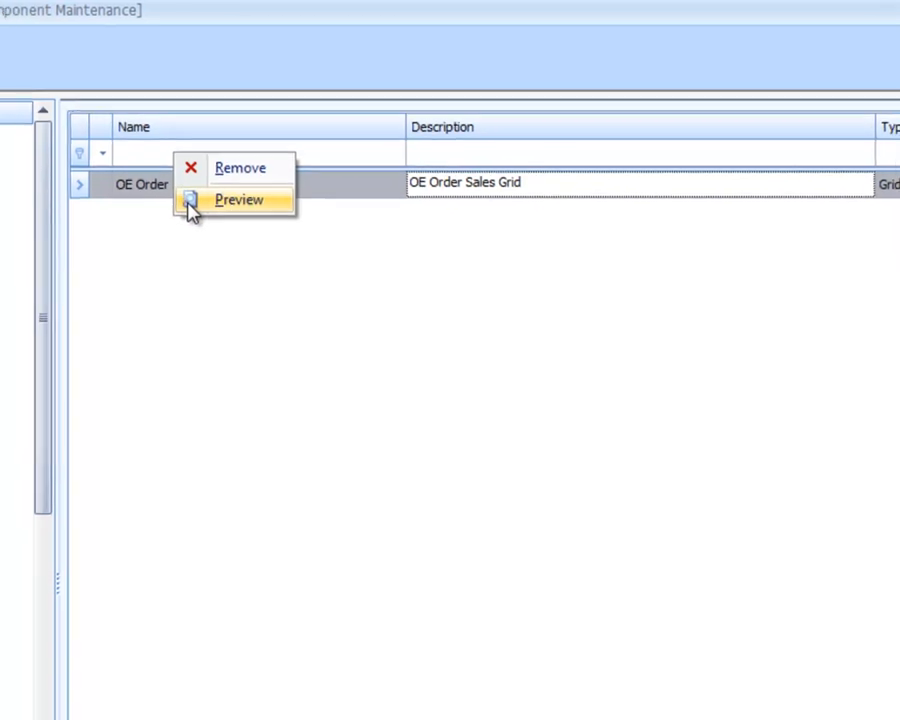
{"action": "left_click", "coordinate": [181, 206]}
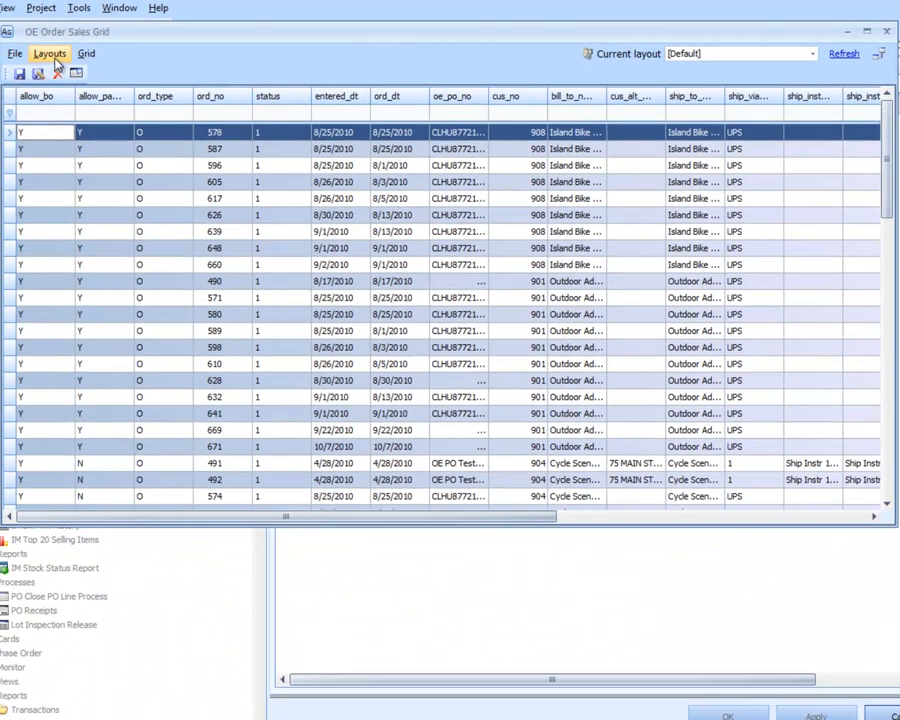
Mass-format the header grid so its columns carry readable captions such as Allow BO, Ord No and Bill To Name.
{"action": "left_click", "coordinate": [50, 54]}
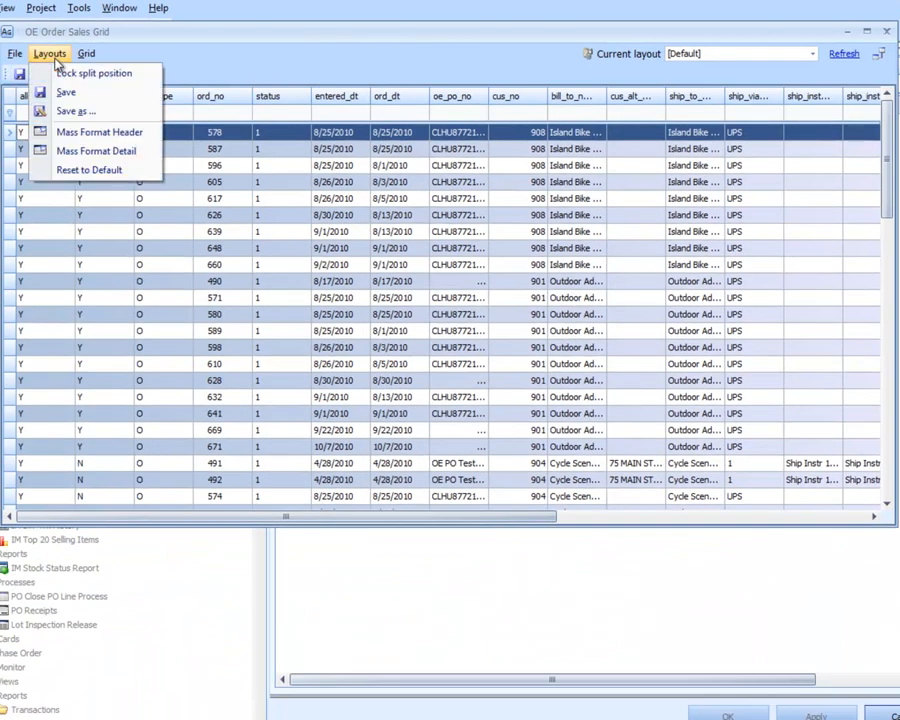
{"action": "left_click", "coordinate": [74, 133]}
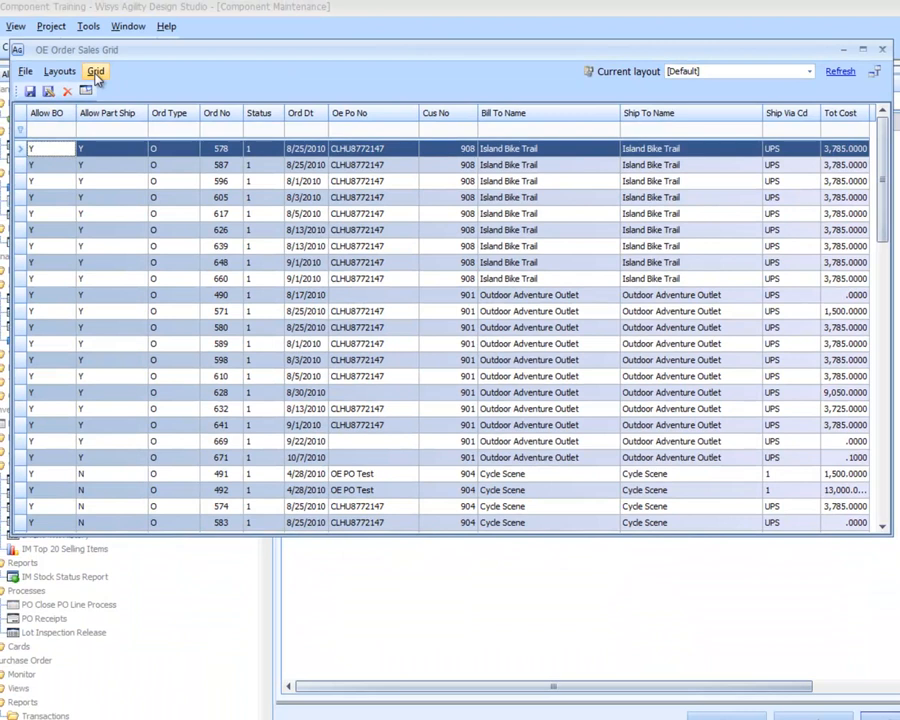
Turn on main word wrap and narrow the Allow Part Ship and Allow BO columns so their headings wrap onto two lines.
{"action": "left_click", "coordinate": [95, 72]}
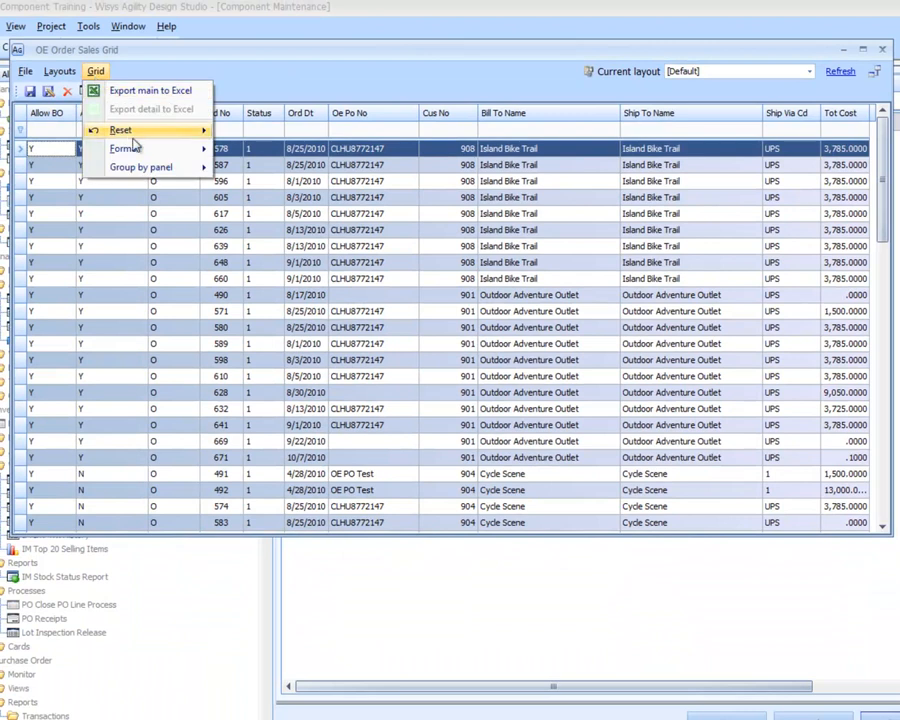
{"action": "mouse_move", "coordinate": [137, 149]}
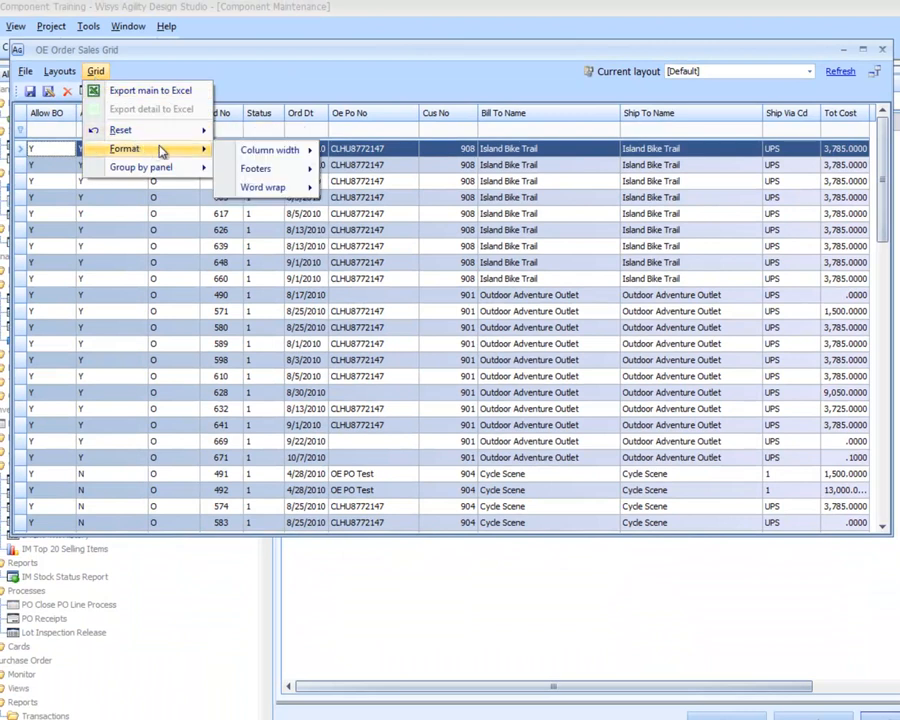
{"action": "mouse_move", "coordinate": [282, 188]}
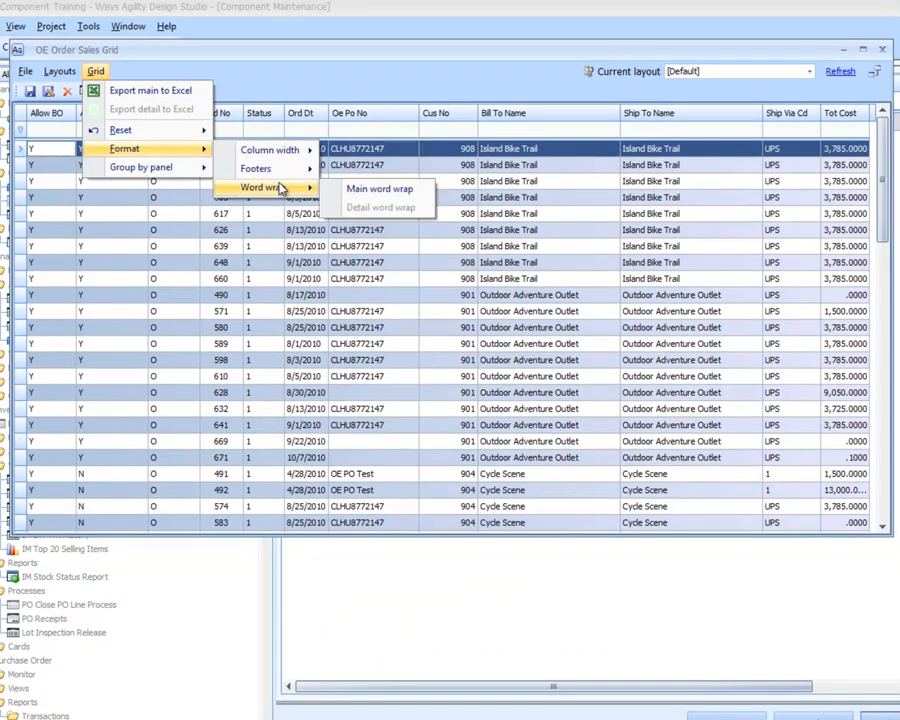
{"action": "left_click", "coordinate": [340, 188]}
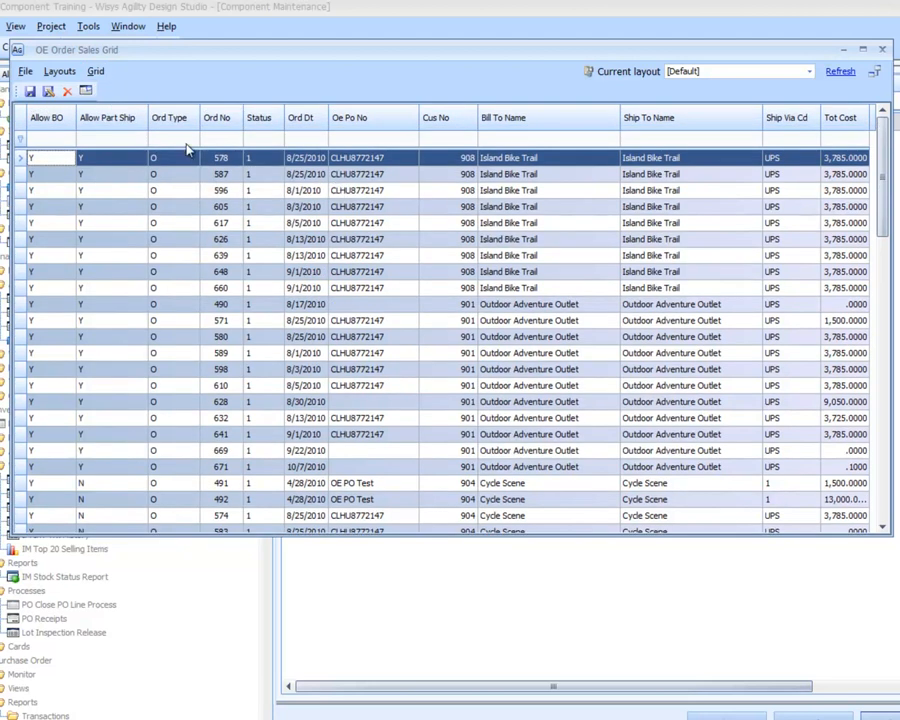
{"action": "left_click_drag", "start_coordinate": [148, 118], "coordinate": [130, 118]}
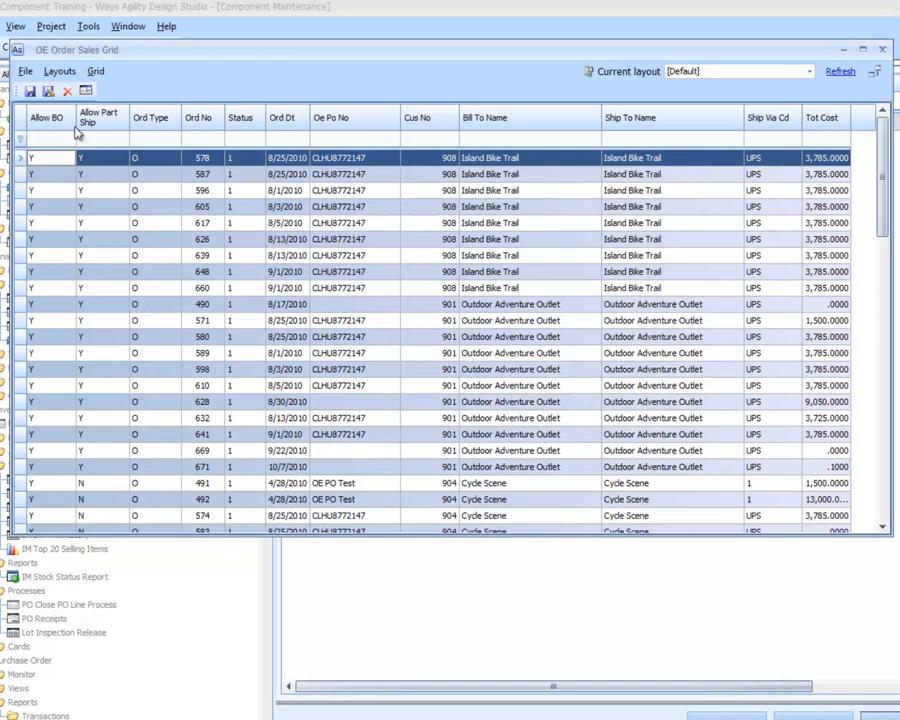
{"action": "left_click_drag", "start_coordinate": [76, 117], "coordinate": [56, 134]}
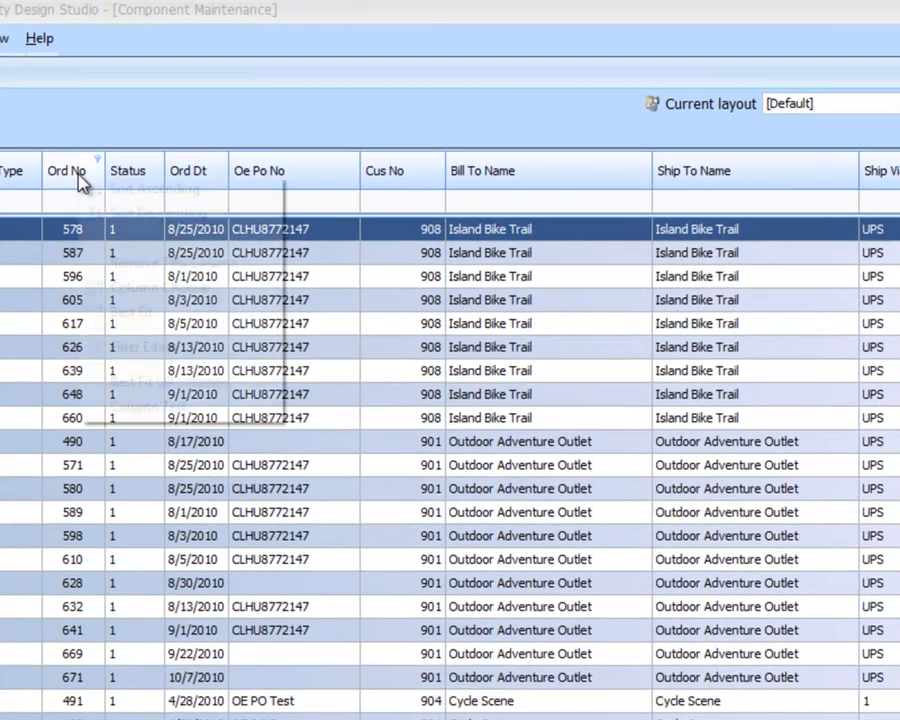
Open the column chooser and remove the Status and Ord Type columns from the grid.
{"action": "right_click", "coordinate": [195, 122]}
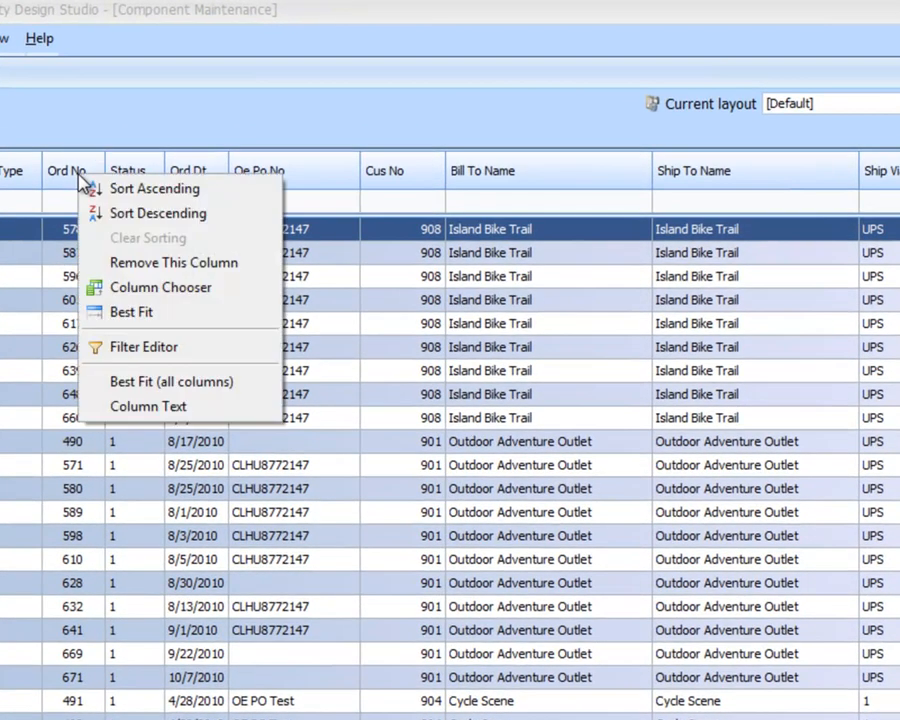
{"action": "left_click", "coordinate": [125, 287]}
{"action": "left_click_drag", "start_coordinate": [893, 479], "coordinate": [216, 340]}
{"action": "left_click_drag", "start_coordinate": [145, 178], "coordinate": [290, 438]}
{"action": "left_click_drag", "start_coordinate": [30, 190], "coordinate": [243, 460]}
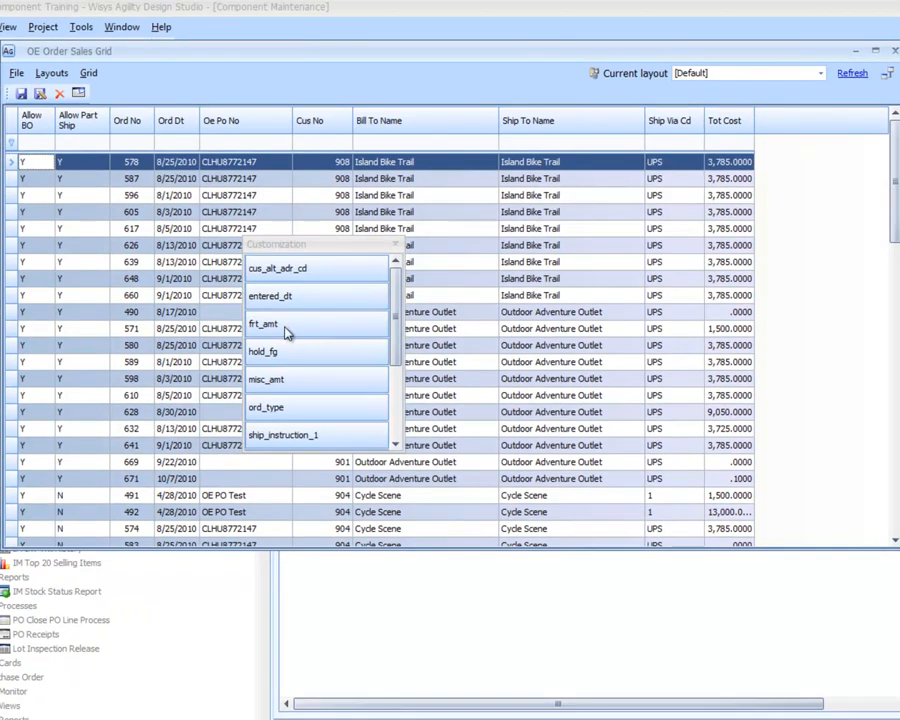
Add frt_amt and hold_fg after Ship Via Cd, and put Allow Part Ship and Allow BO behind them in place of Tot Cost.
{"action": "left_click_drag", "start_coordinate": [287, 333], "coordinate": [706, 132]}
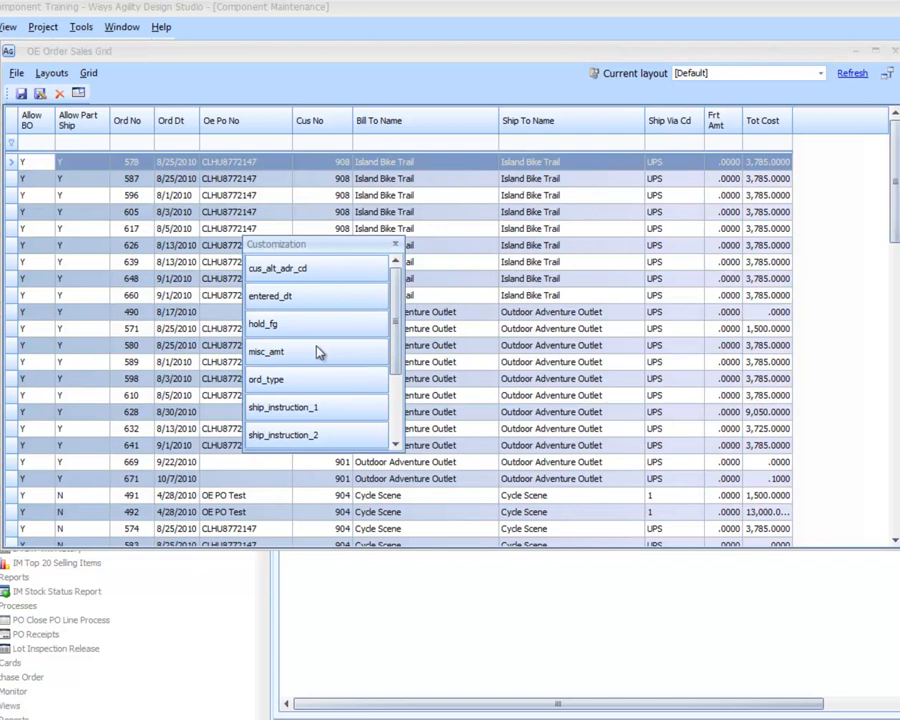
{"action": "left_click_drag", "start_coordinate": [290, 328], "coordinate": [741, 159]}
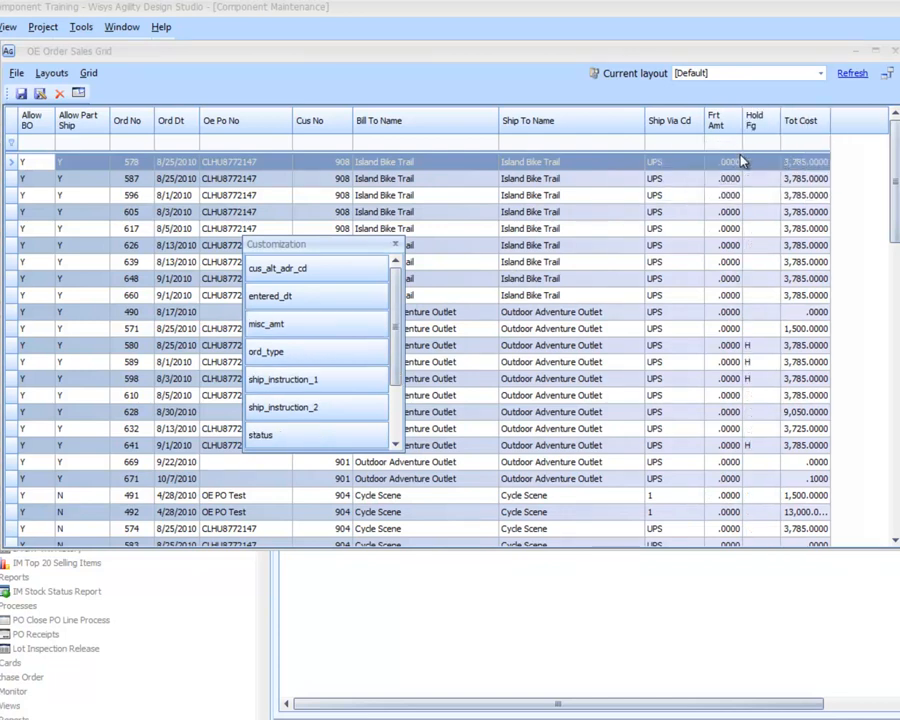
{"action": "left_click_drag", "start_coordinate": [90, 135], "coordinate": [275, 266]}
{"action": "left_click_drag", "start_coordinate": [32, 120], "coordinate": [797, 137]}
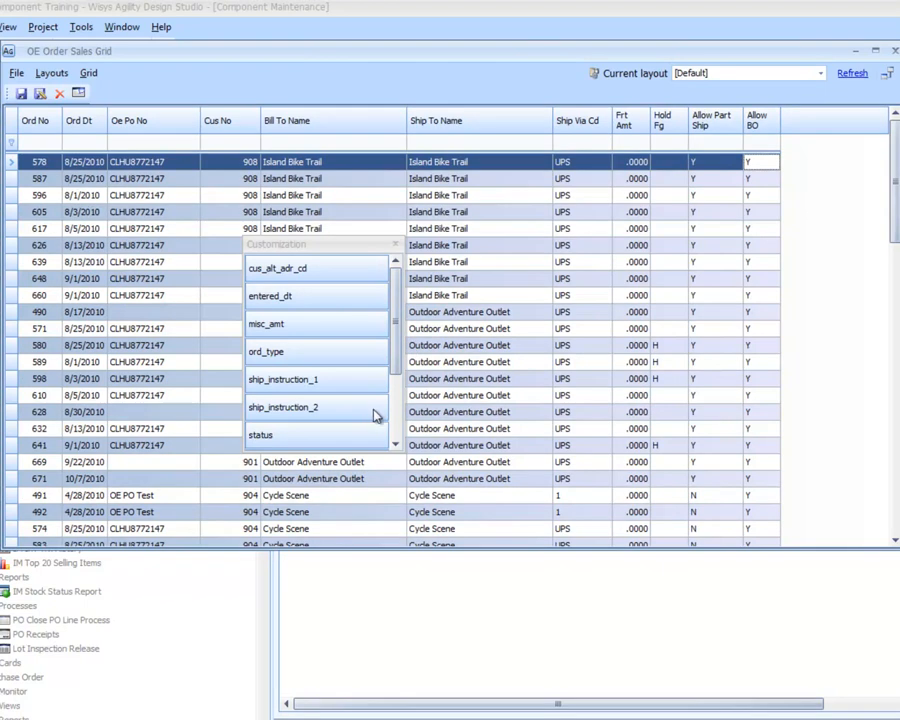
Add tot_sls_amt before Frt Amt and misc_amt before Hold Fg, and close the column chooser.
{"action": "left_click", "coordinate": [397, 430]}
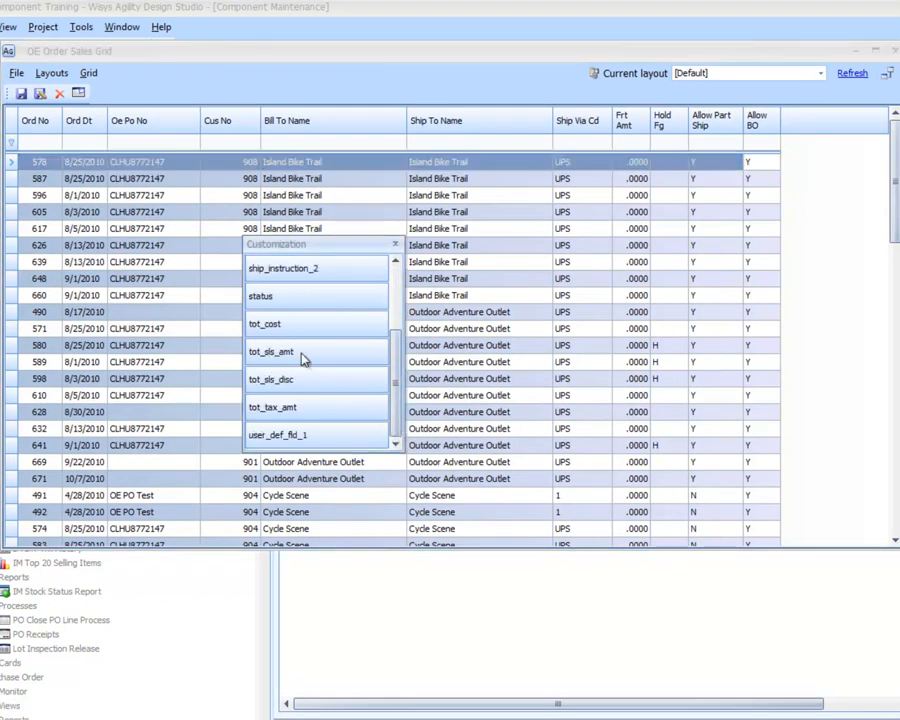
{"action": "left_click_drag", "start_coordinate": [300, 353], "coordinate": [594, 148]}
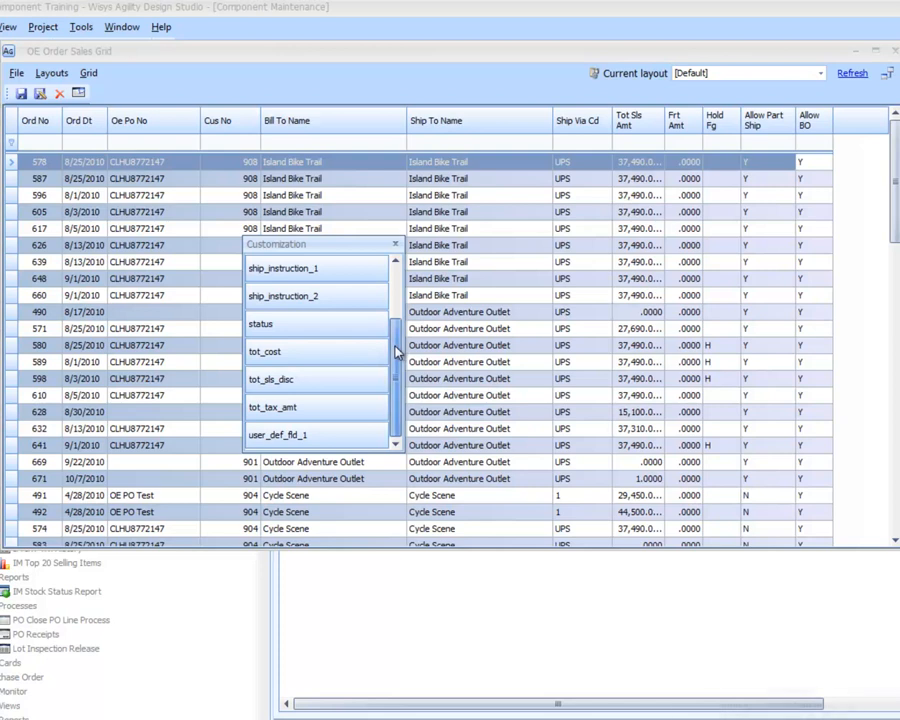
{"action": "left_click_drag", "start_coordinate": [395, 352], "coordinate": [397, 310]}
{"action": "left_click_drag", "start_coordinate": [326, 296], "coordinate": [704, 146]}
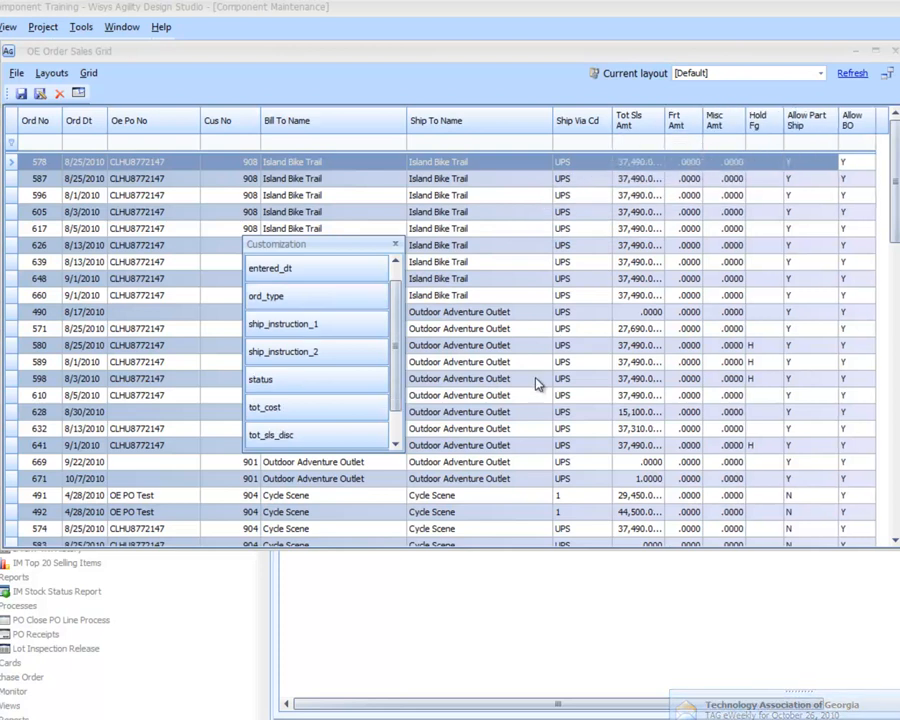
{"action": "left_click", "coordinate": [397, 245]}
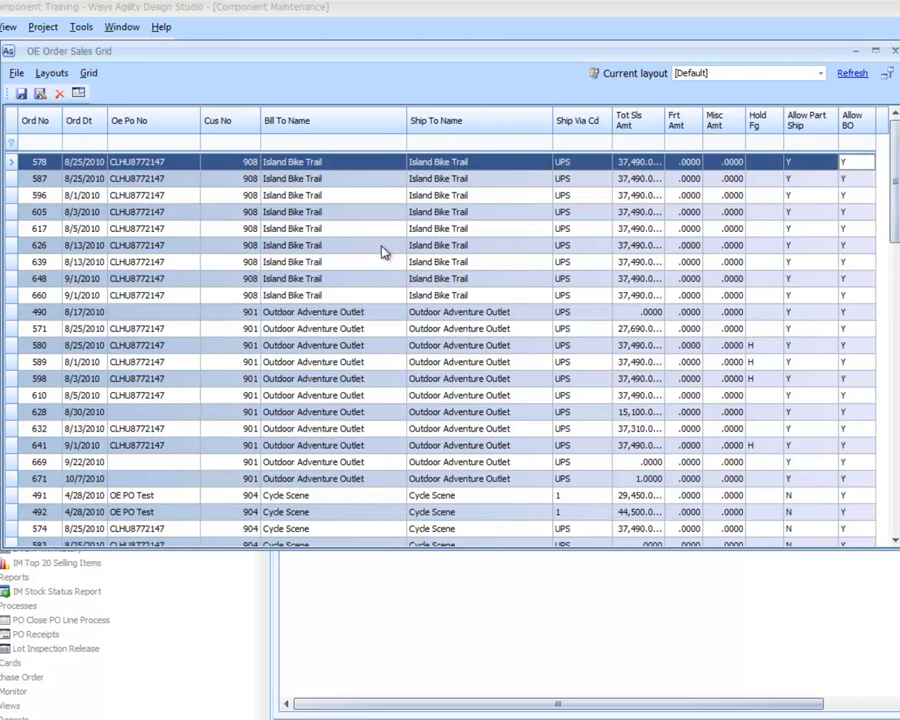
Turn on the main summary footer for the grid.
{"action": "left_click", "coordinate": [89, 75]}
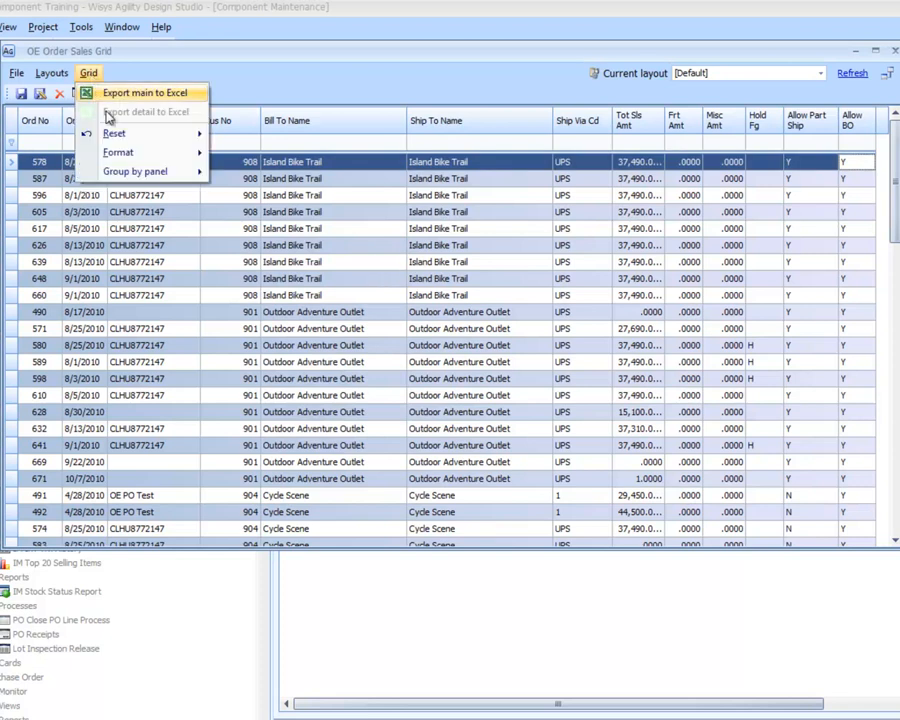
{"action": "mouse_move", "coordinate": [119, 151]}
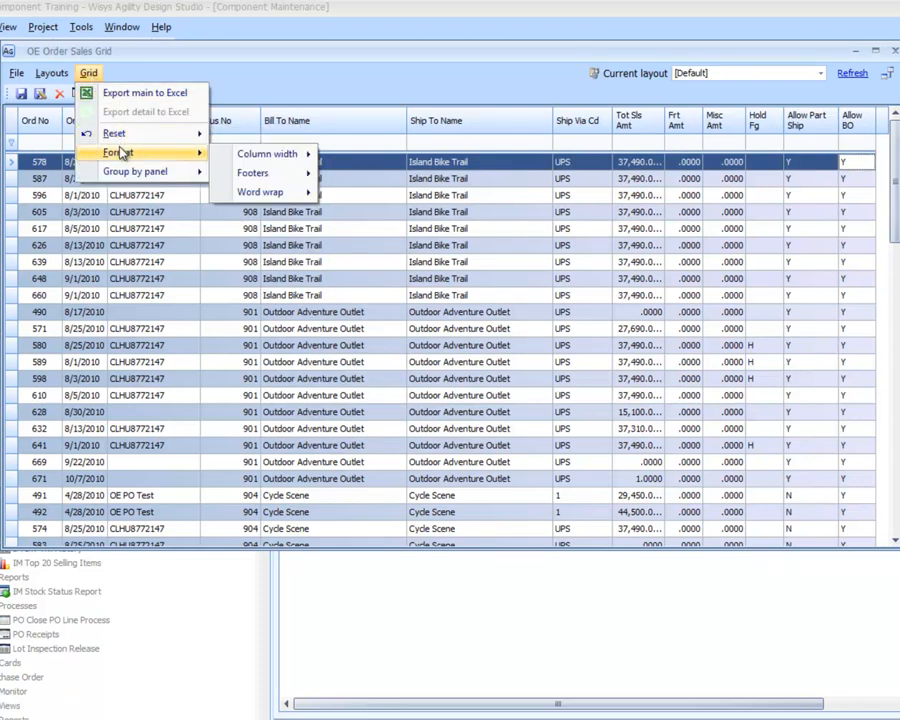
{"action": "mouse_move", "coordinate": [248, 176]}
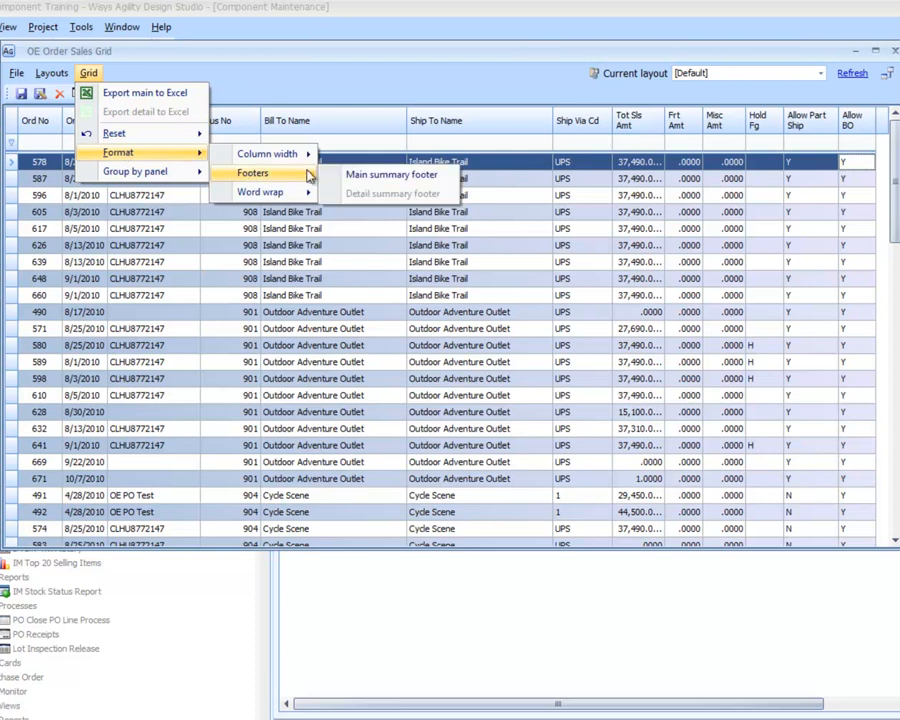
{"action": "left_click", "coordinate": [328, 176]}
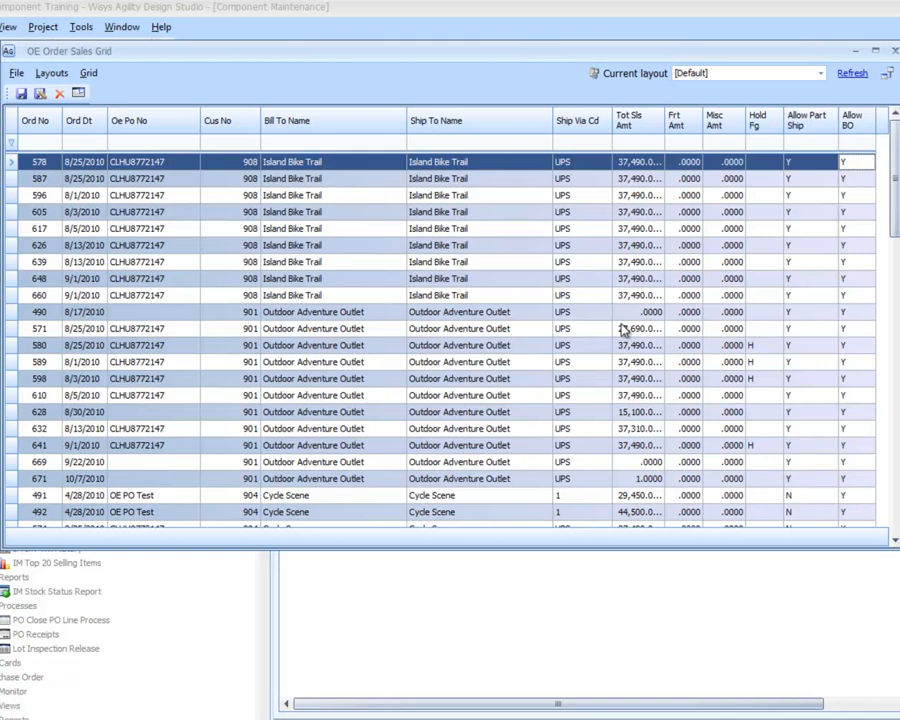
Format the Tot Sls Amt column as currency and widen it so its heading fits on one line.
{"action": "left_click", "coordinate": [647, 165]}
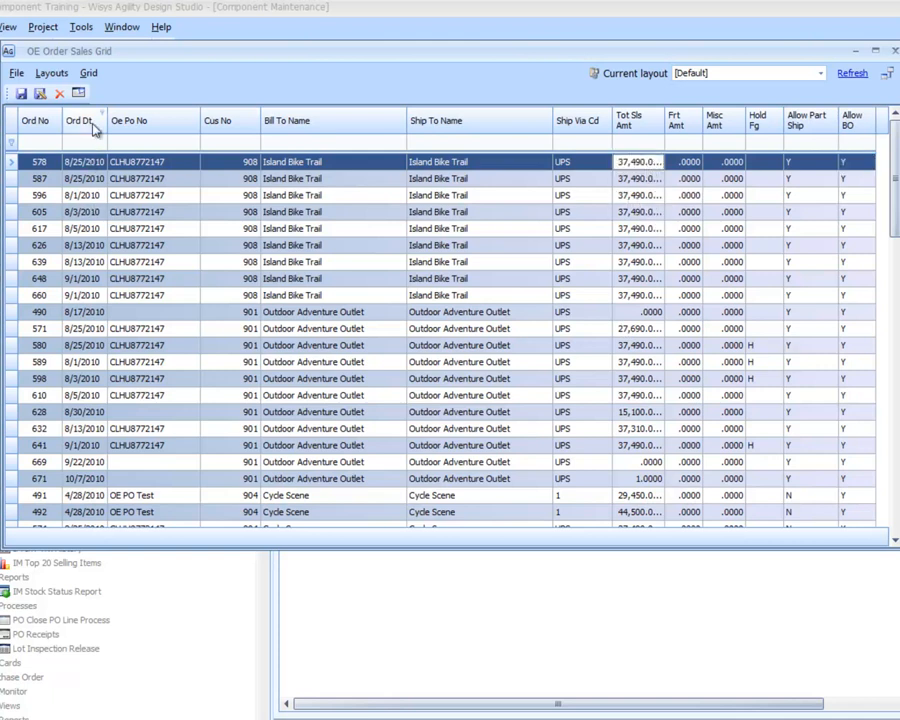
{"action": "right_click", "coordinate": [108, 99]}
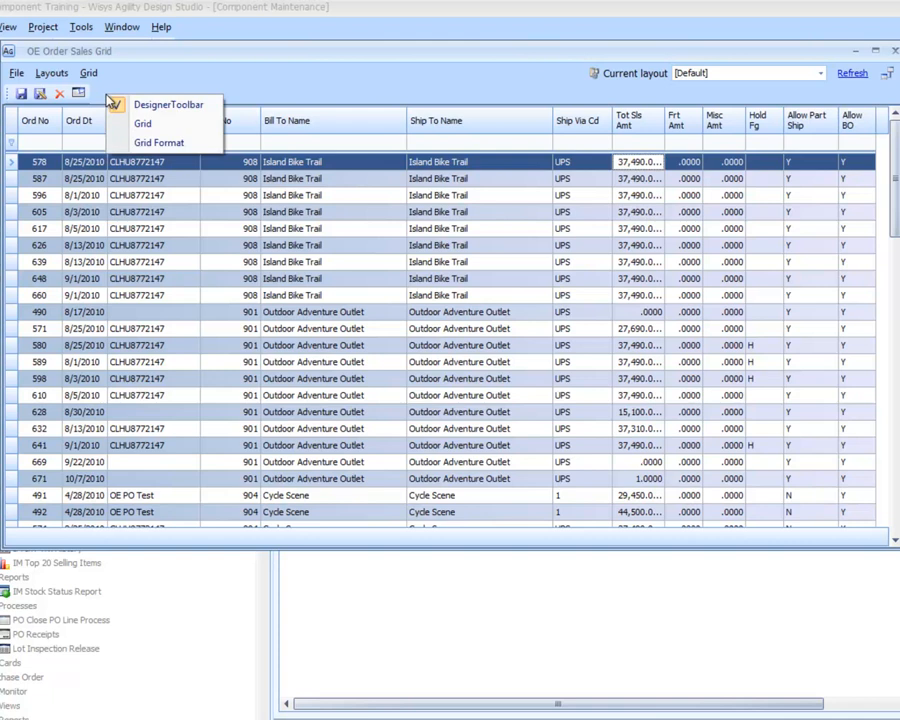
{"action": "left_click", "coordinate": [138, 142]}
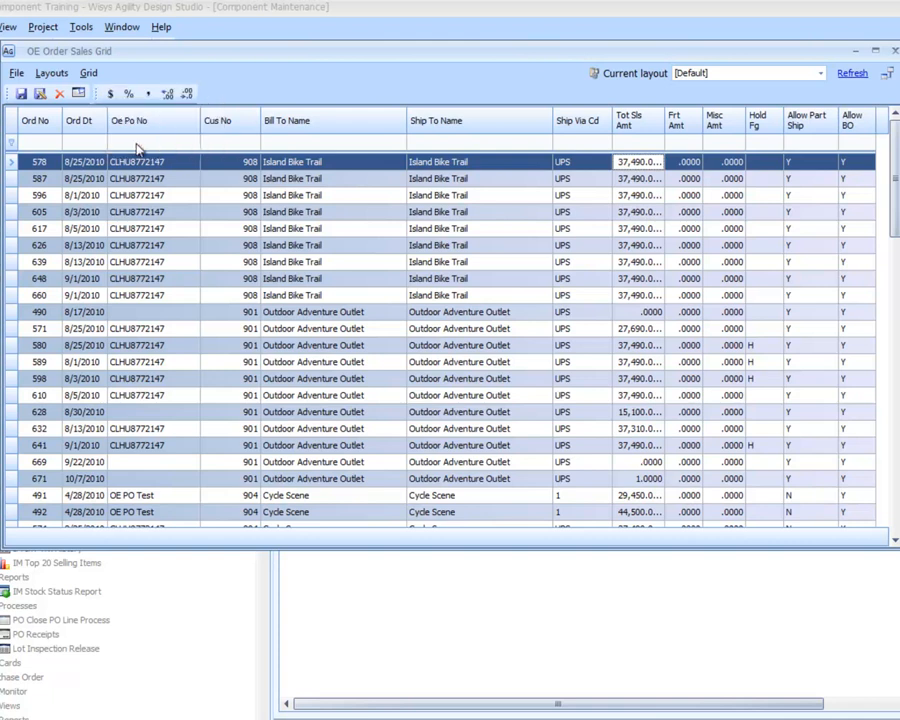
{"action": "left_click", "coordinate": [110, 95]}
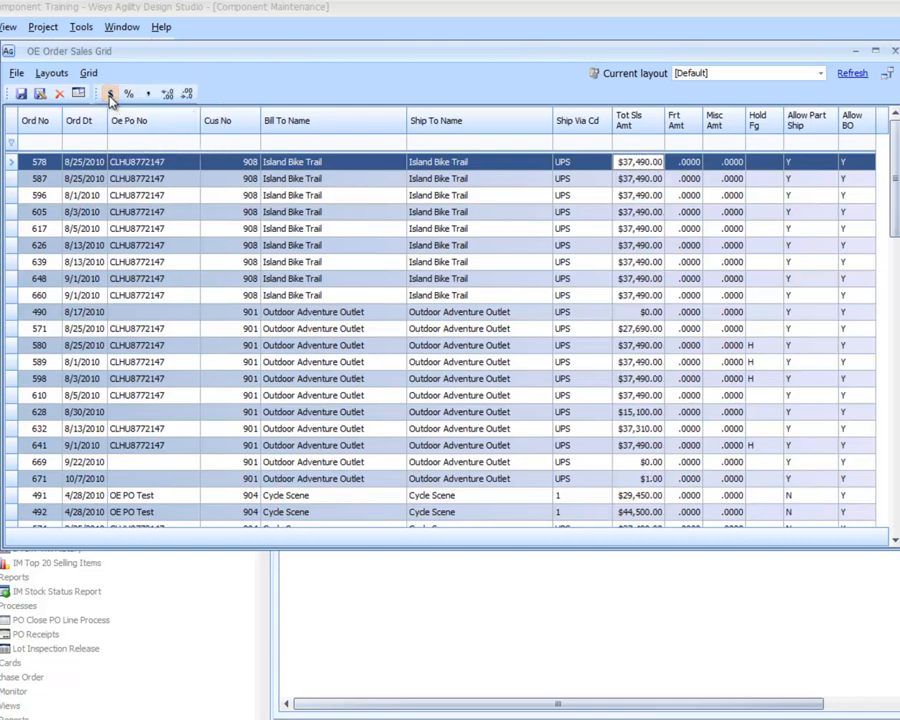
{"action": "left_click_drag", "start_coordinate": [662, 120], "coordinate": [686, 121]}
Format the Frt Amt and Misc Amt columns as currency.
{"action": "left_click", "coordinate": [707, 162]}
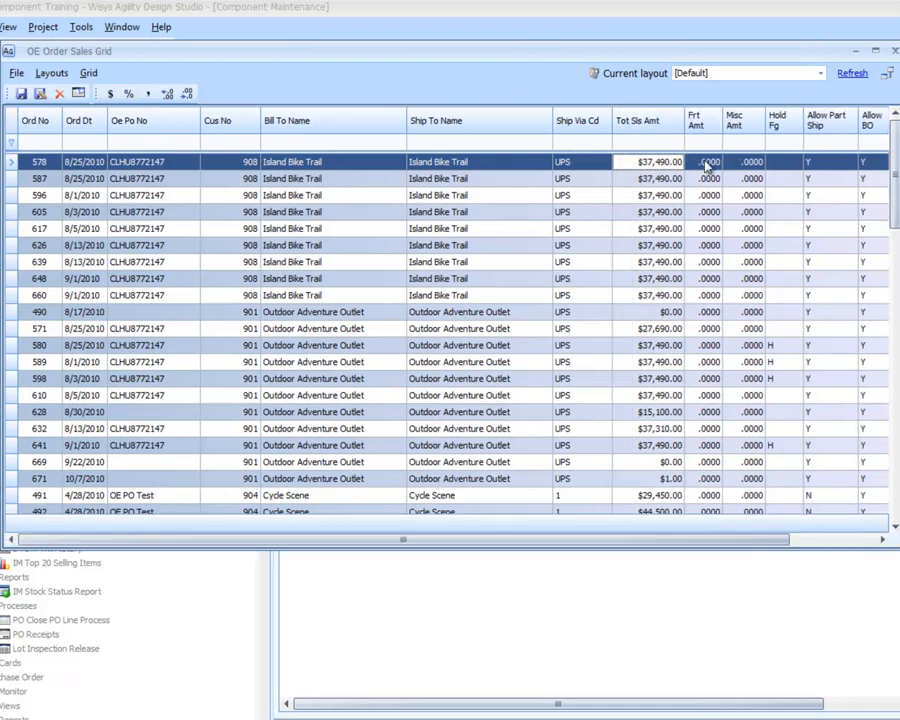
{"action": "left_click", "coordinate": [110, 95]}
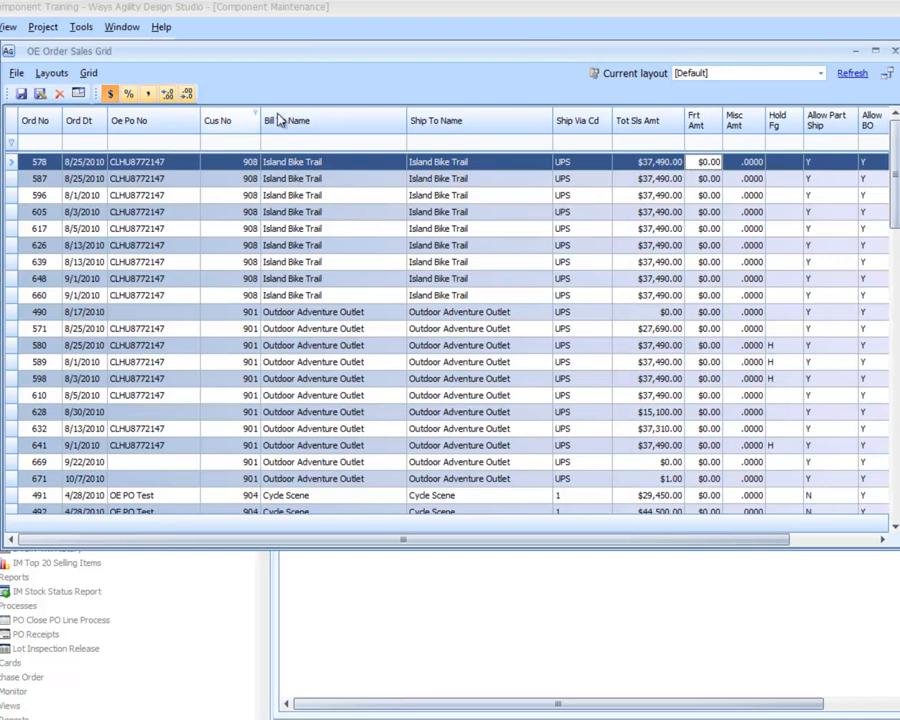
{"action": "left_click", "coordinate": [748, 163]}
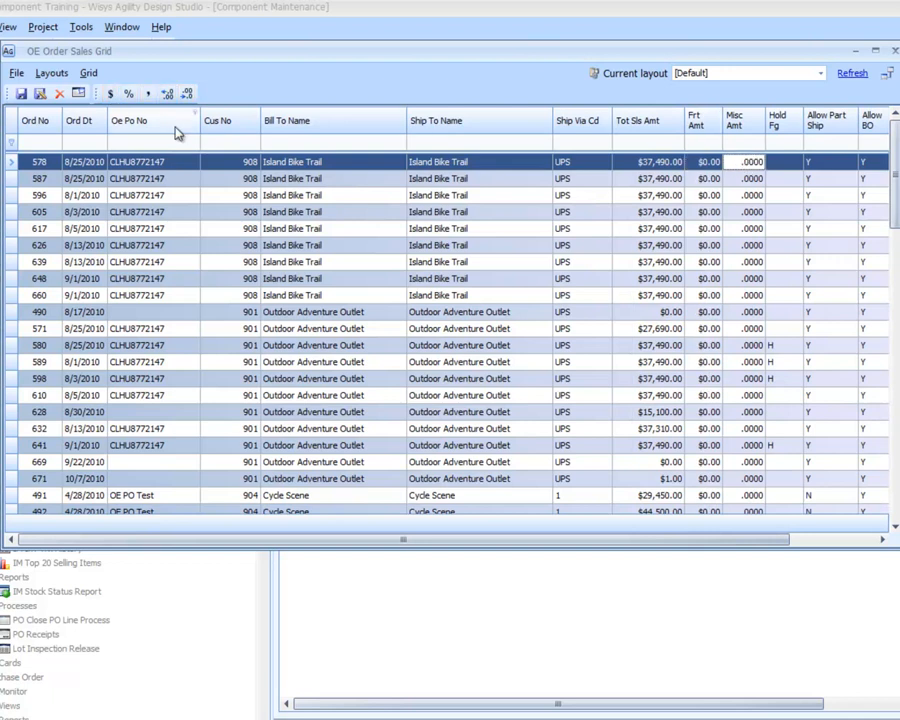
{"action": "left_click", "coordinate": [110, 94]}
Add a sum to the summary footer under Tot Sls Amt and save the grid layout.
{"action": "right_click", "coordinate": [645, 525]}
{"action": "left_click", "coordinate": [668, 537]}
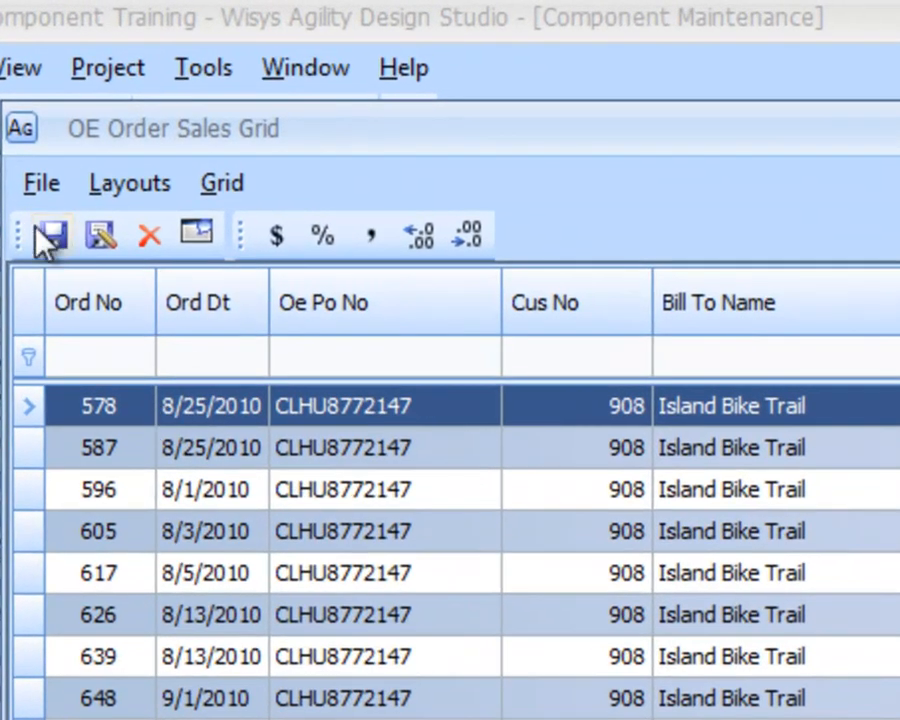
{"action": "left_click", "coordinate": [46, 229]}
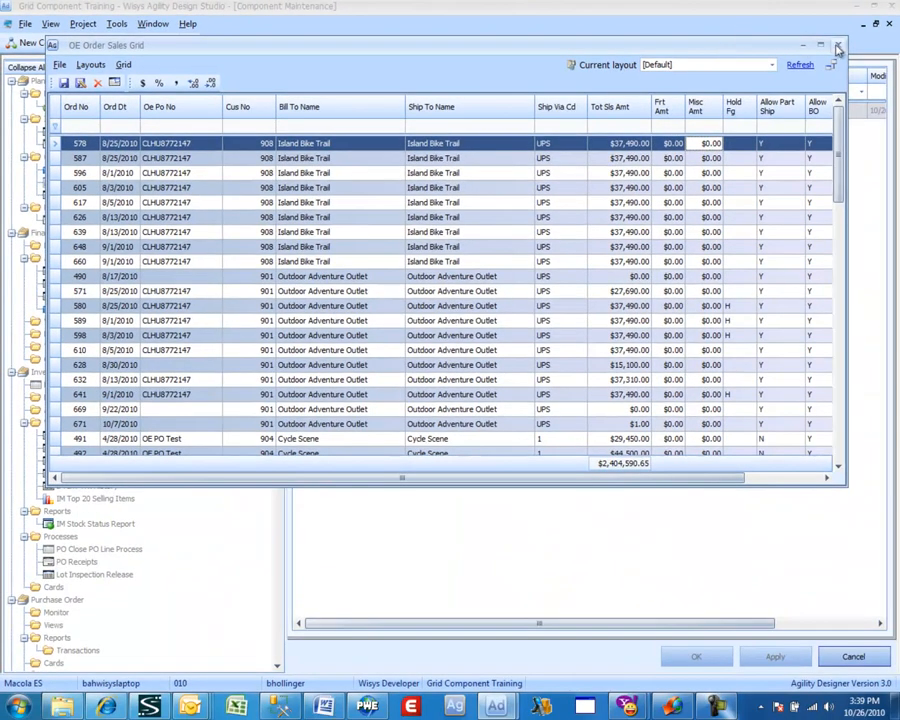
Close the grid preview and preview OE Order Sales Grid again to check the saved layout.
{"action": "left_click", "coordinate": [838, 47]}
{"action": "right_click", "coordinate": [420, 116]}
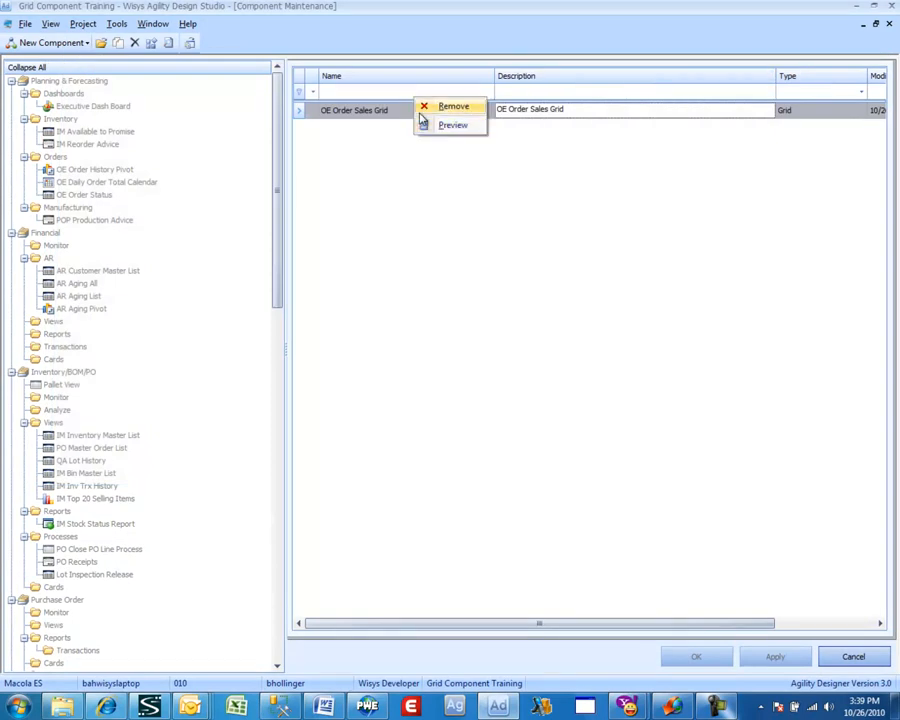
{"action": "left_click", "coordinate": [432, 124]}
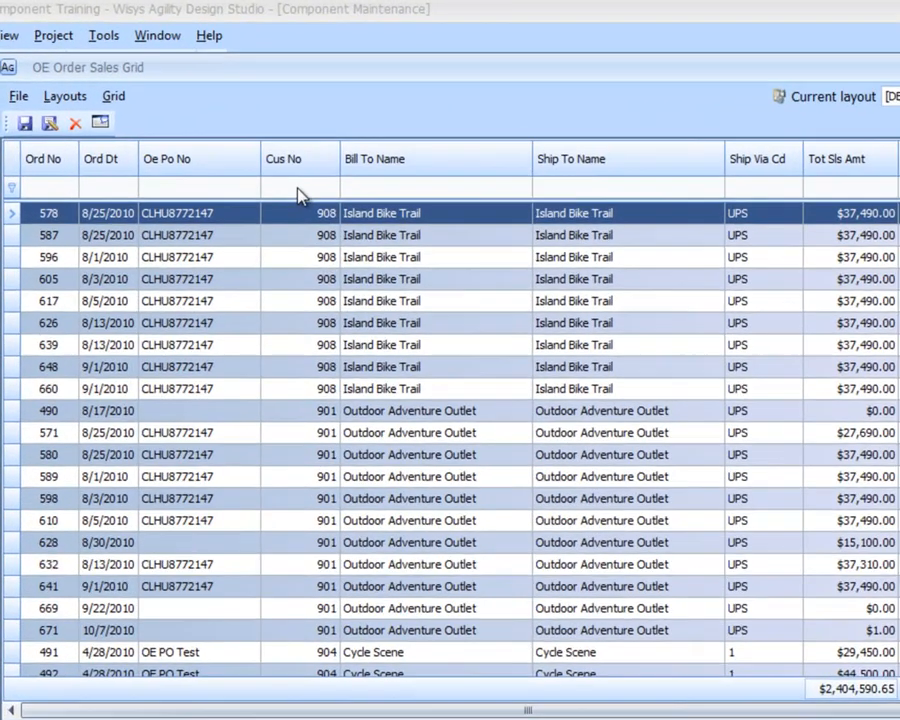
Filter the grid by Outdoor Adventure Outlet's customer number and limit Hold Fg to blank values.
{"action": "left_click", "coordinate": [245, 144]}
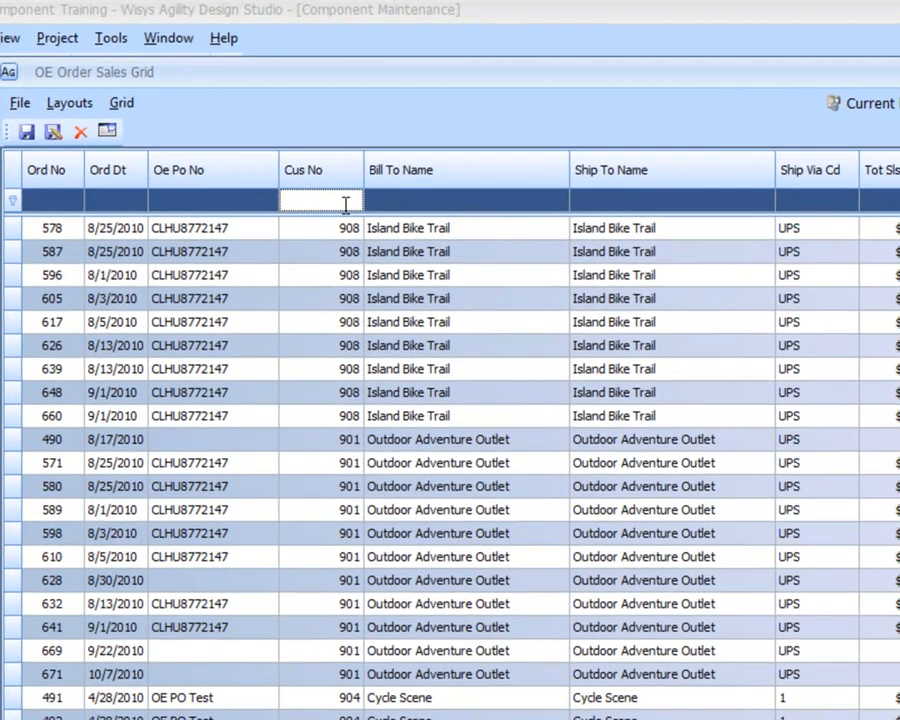
{"action": "type", "text": "901"}
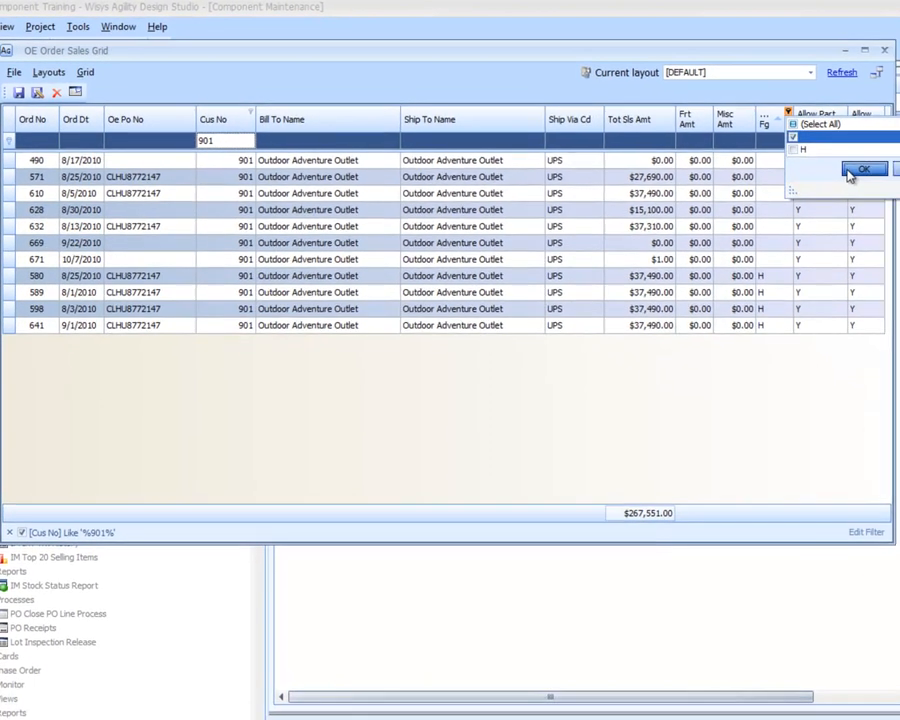
{"action": "left_click", "coordinate": [850, 170]}
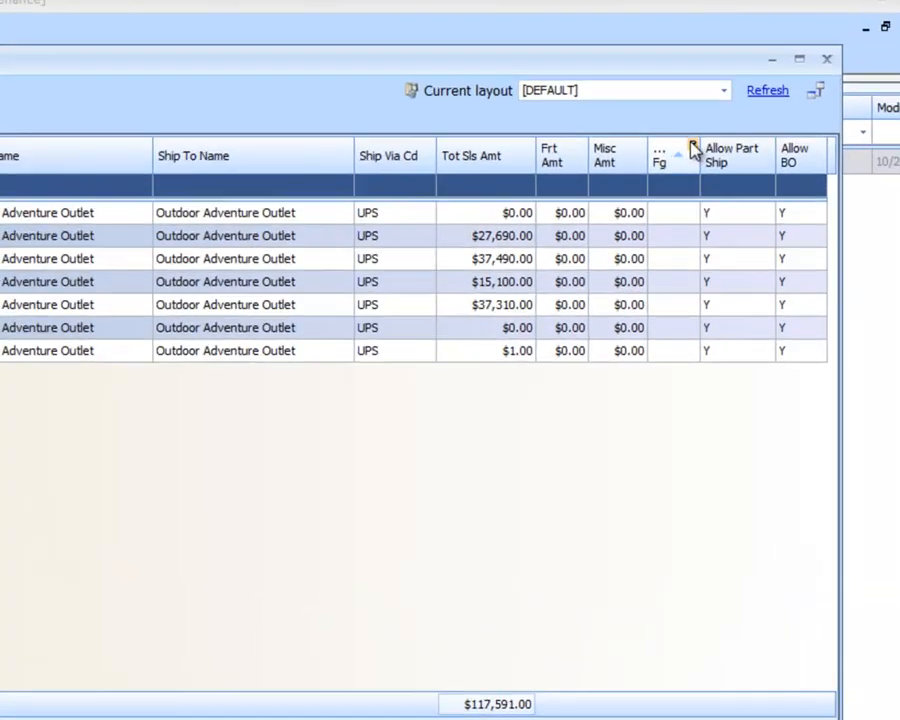
Switch the Hold Fg filter from blank values to H only, and clear all filters from the grid.
{"action": "left_click", "coordinate": [786, 112]}
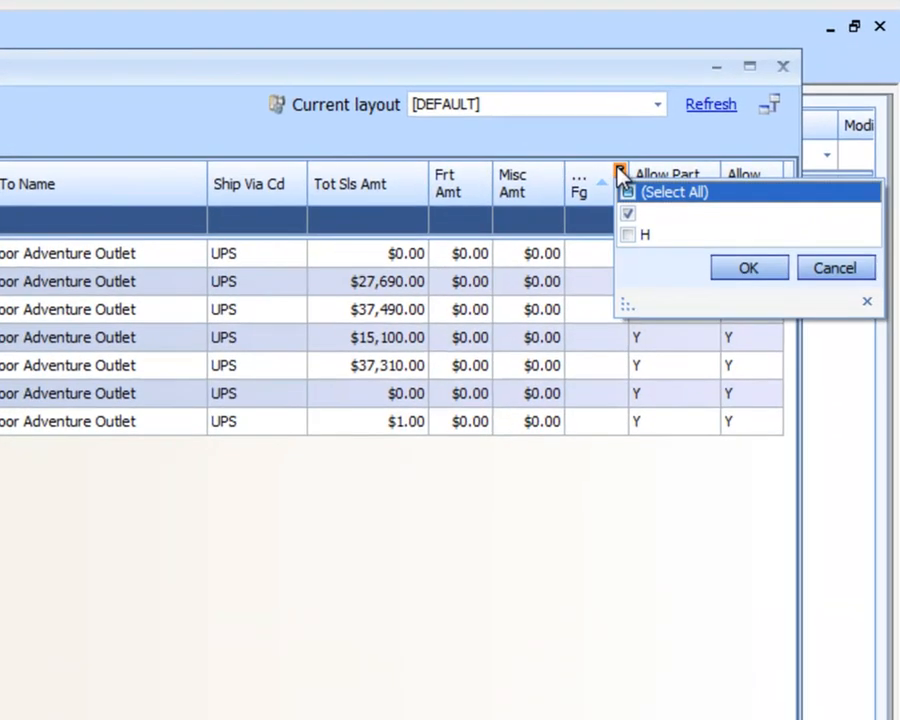
{"action": "left_click", "coordinate": [628, 235]}
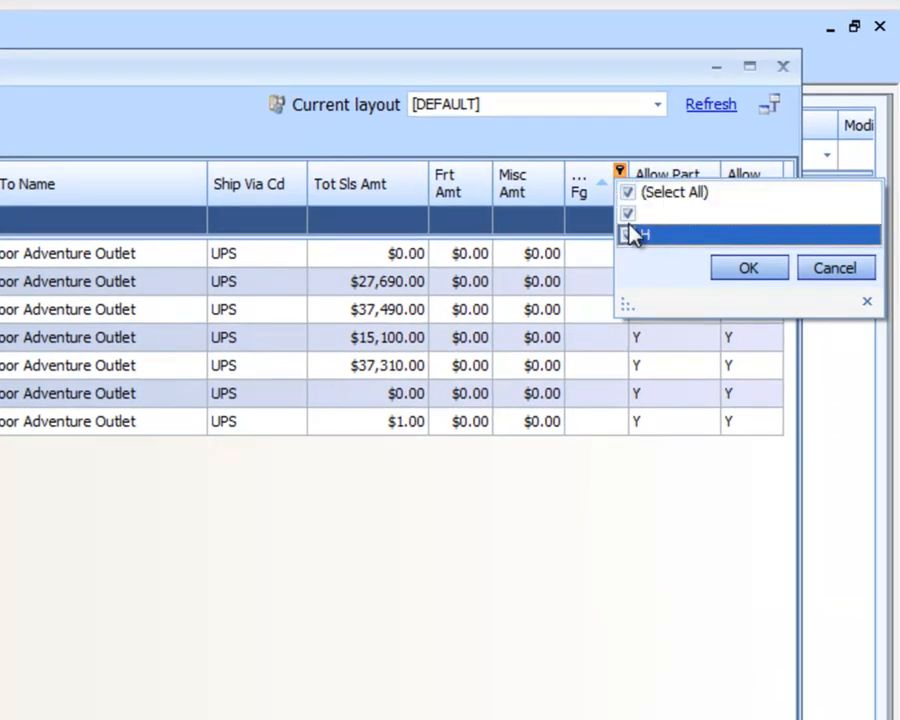
{"action": "left_click", "coordinate": [628, 216]}
{"action": "left_click", "coordinate": [722, 274]}
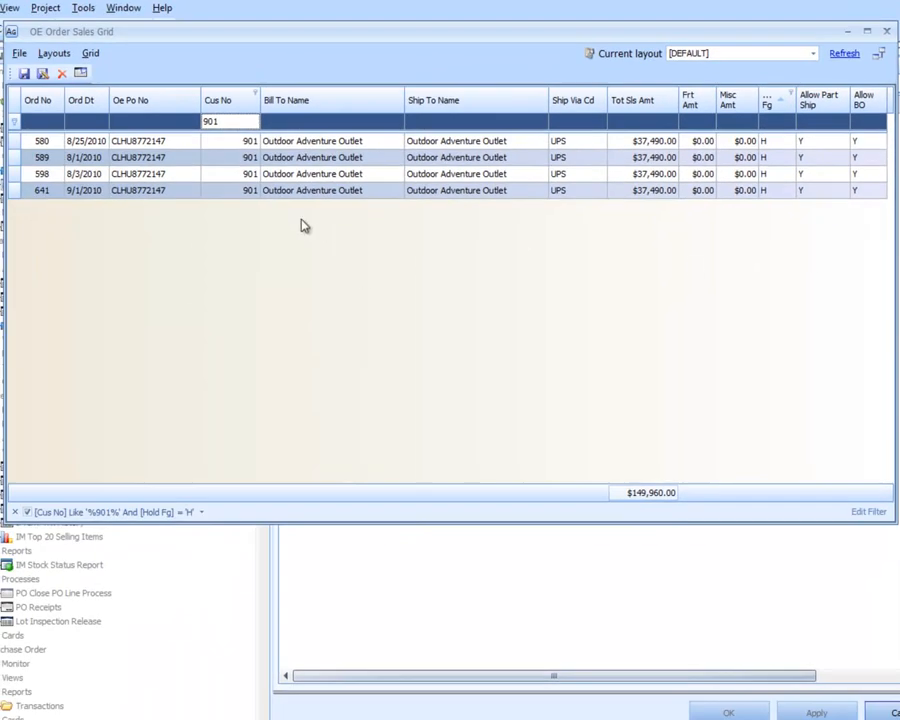
{"action": "left_click", "coordinate": [15, 513]}
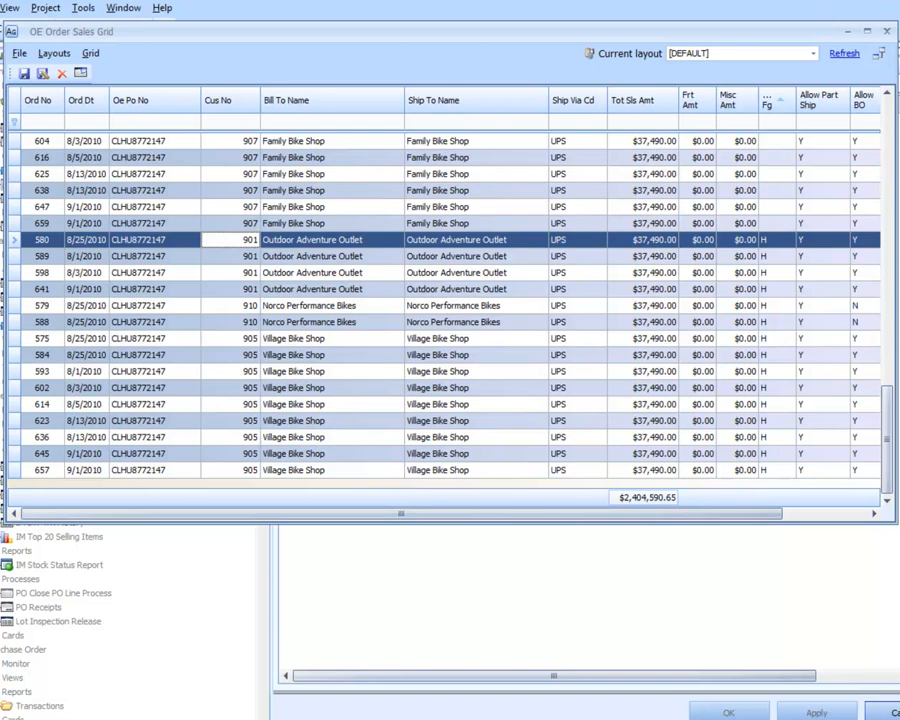
Show the main group-by panel and group the order grid by Cus No.
{"action": "left_click", "coordinate": [90, 53]}
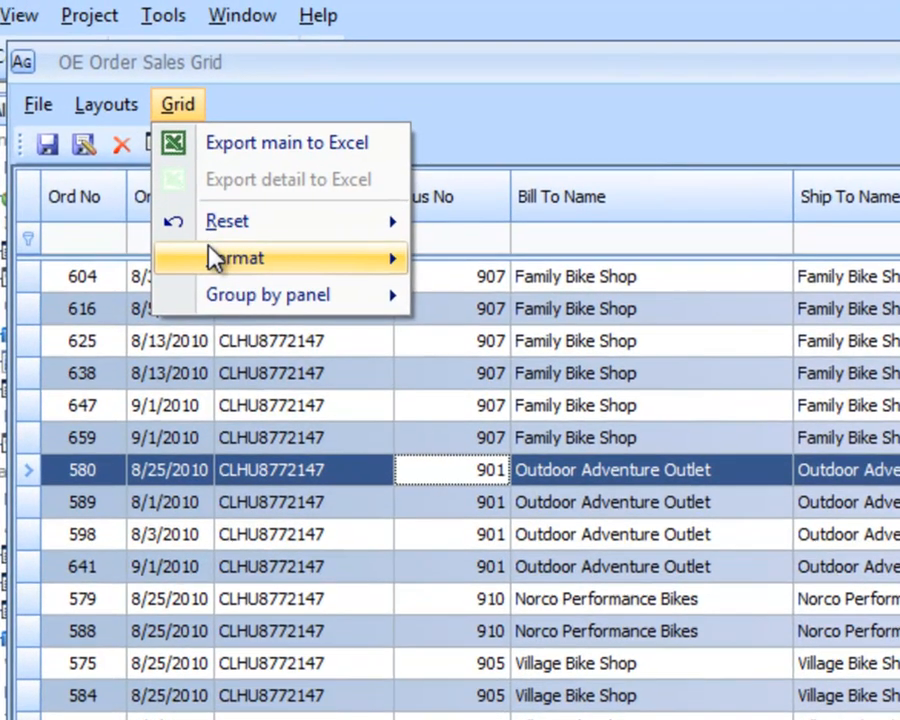
{"action": "mouse_move", "coordinate": [247, 301]}
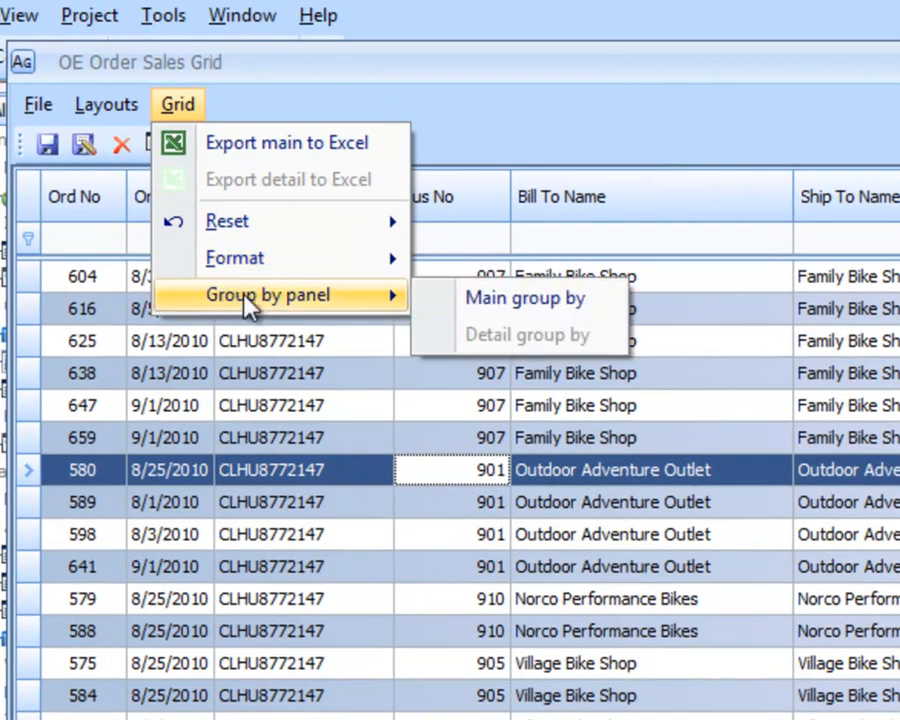
{"action": "left_click", "coordinate": [517, 318]}
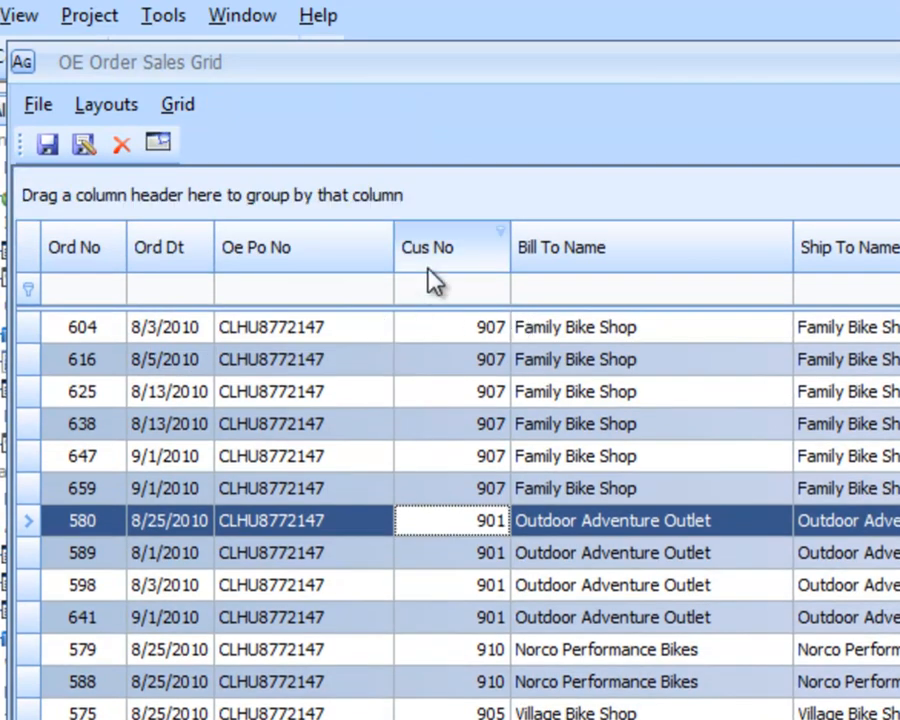
{"action": "left_click_drag", "start_coordinate": [432, 280], "coordinate": [284, 200]}
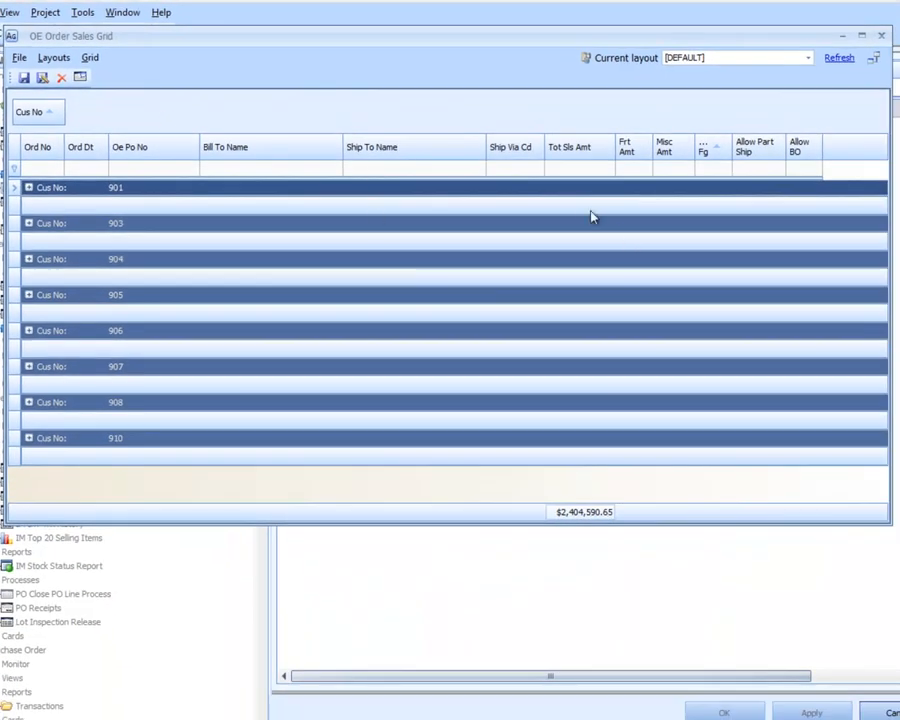
Add a Tot Sls Amt sum to the customer group footers and widen the column to fit the full sums.
{"action": "right_click", "coordinate": [567, 208]}
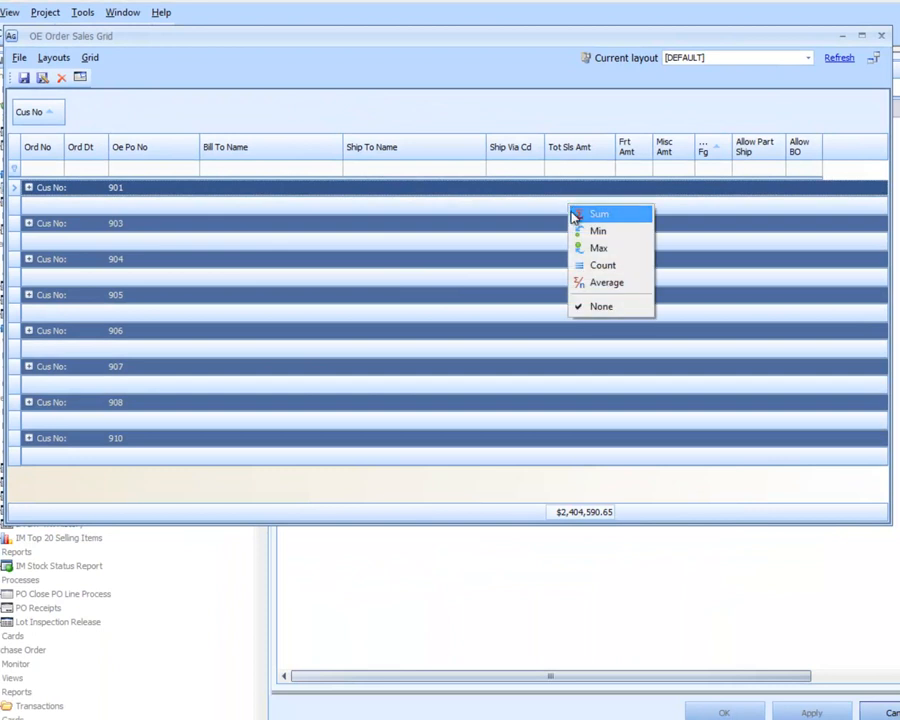
{"action": "left_click", "coordinate": [596, 212]}
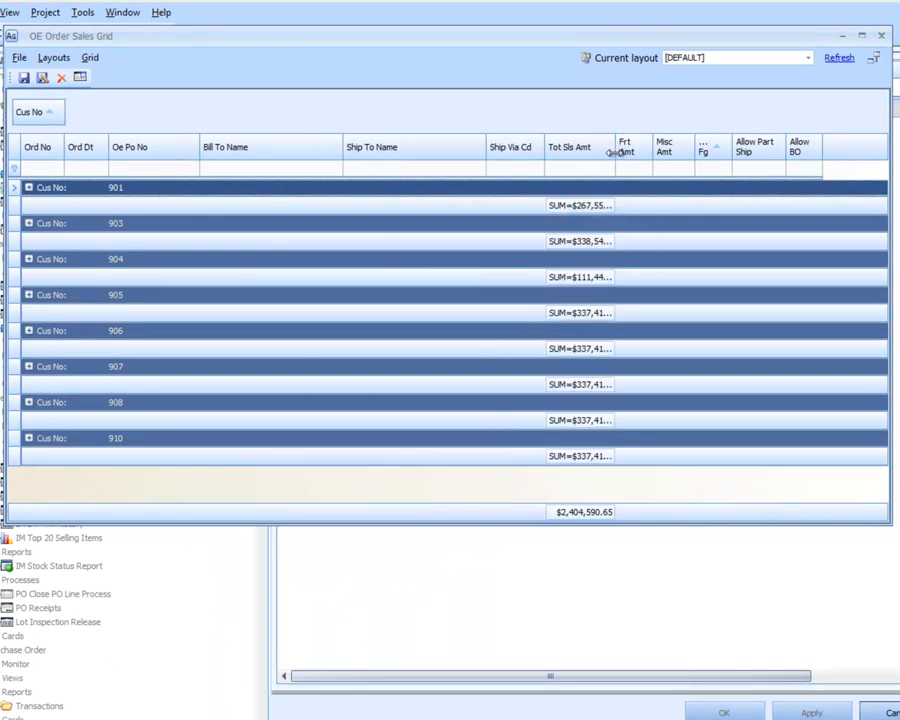
{"action": "left_click_drag", "start_coordinate": [615, 150], "coordinate": [637, 150]}
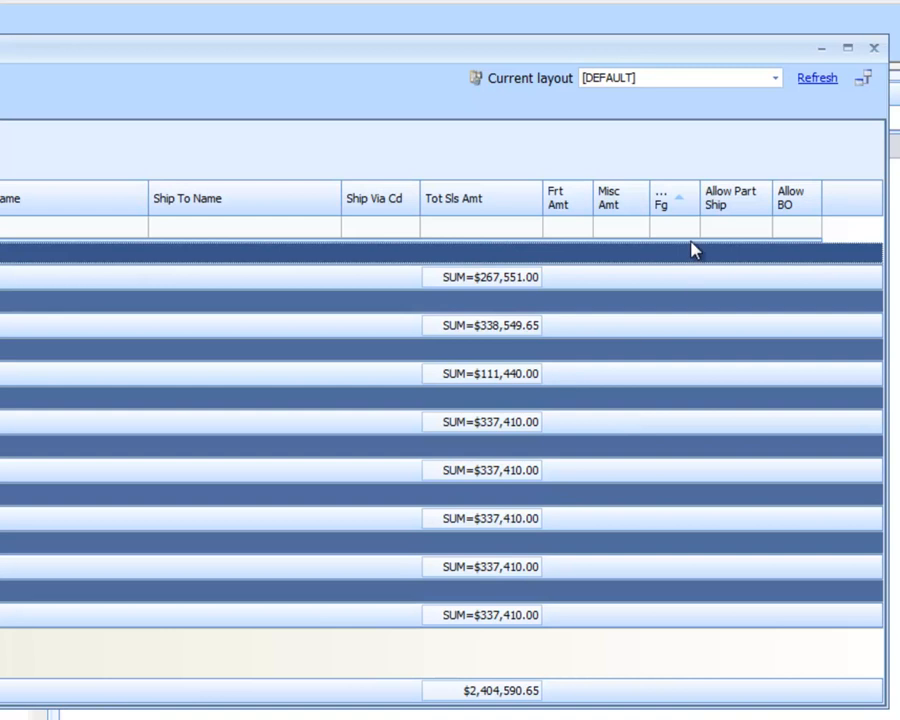
Filter the grouped grid to orders with a blank Hold Fg.
{"action": "left_click", "coordinate": [693, 189]}
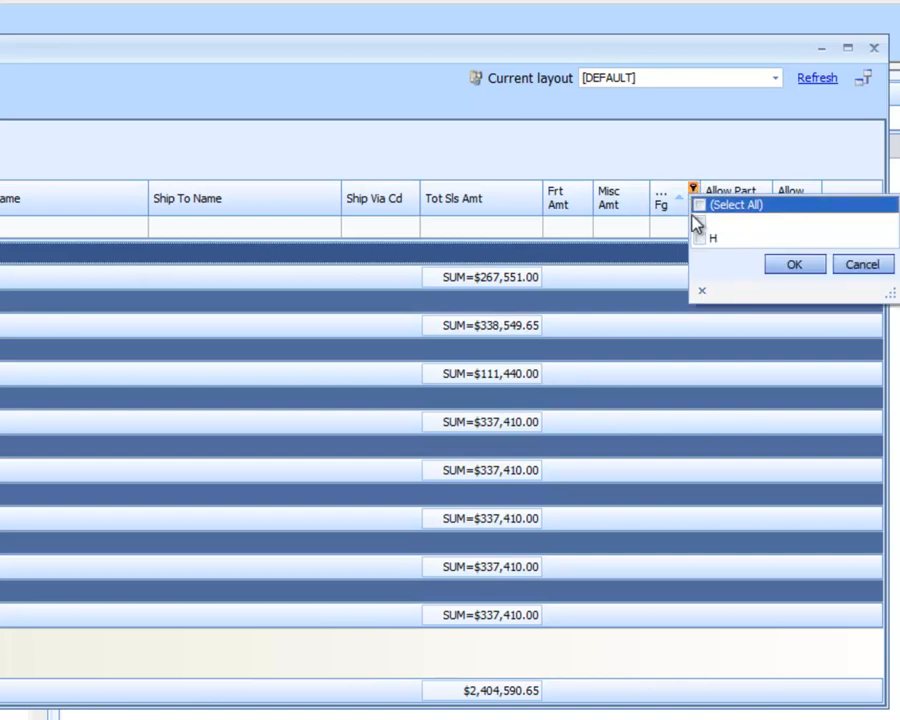
{"action": "left_click", "coordinate": [702, 222]}
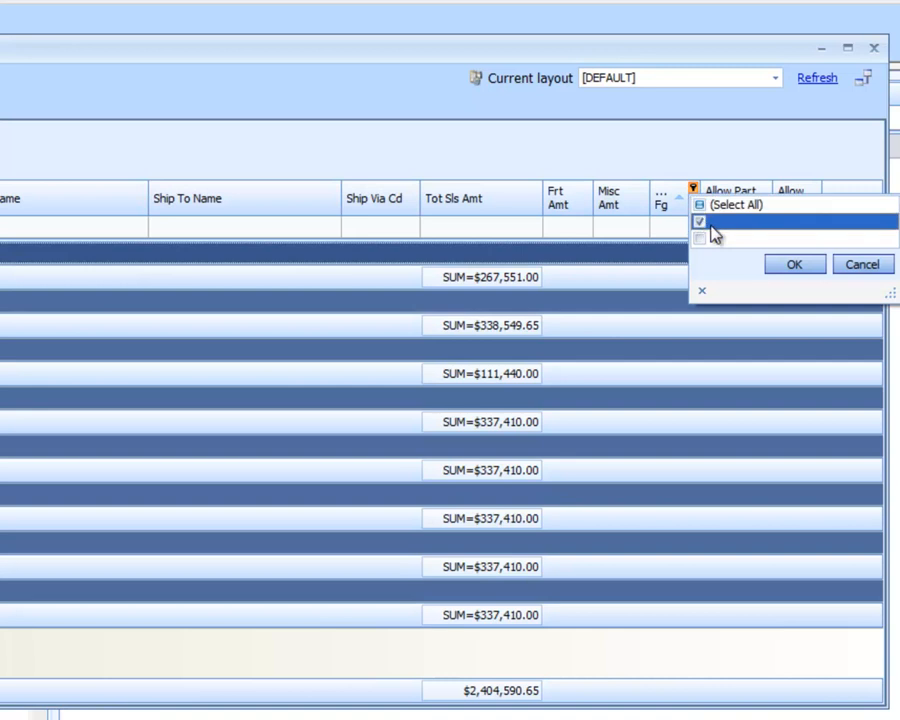
{"action": "left_click", "coordinate": [775, 265]}
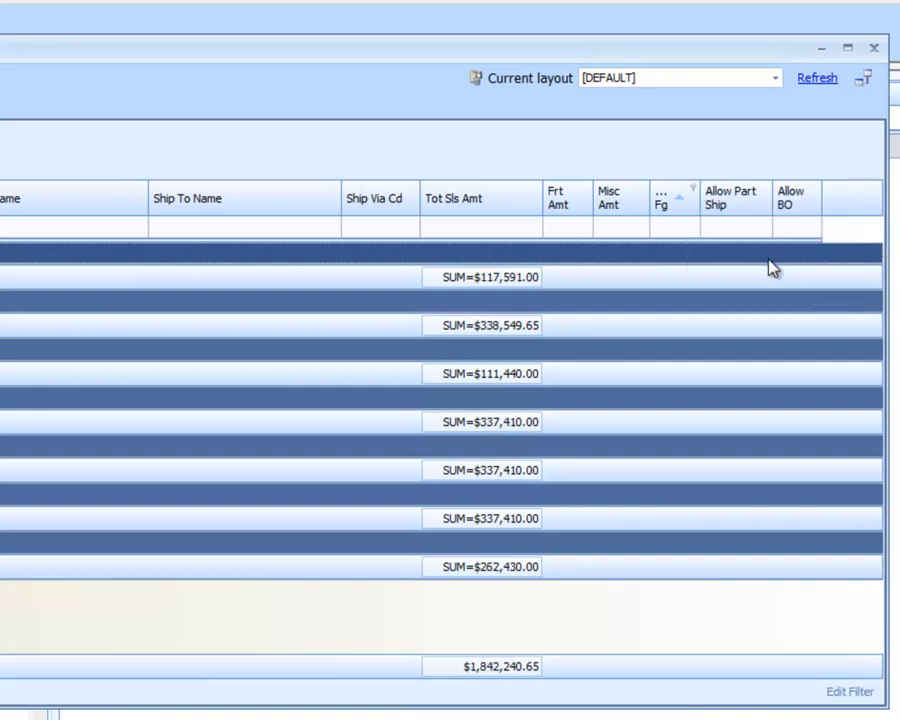
Change the Hold Fg filter on the grouped grid to show only orders marked H.
{"action": "left_click", "coordinate": [693, 189]}
{"action": "left_click", "coordinate": [697, 222]}
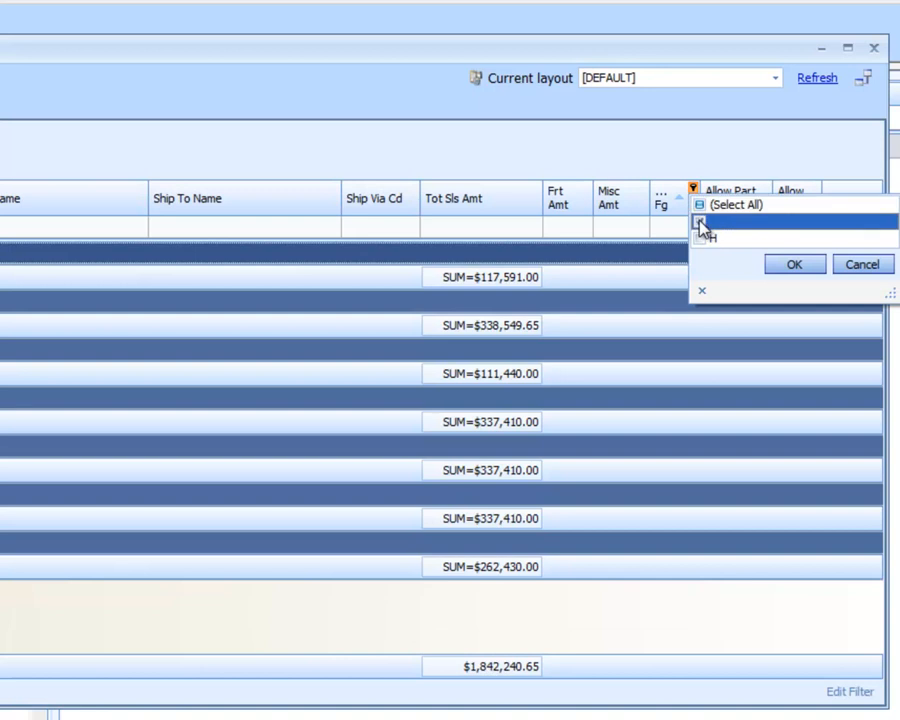
{"action": "left_click", "coordinate": [700, 238]}
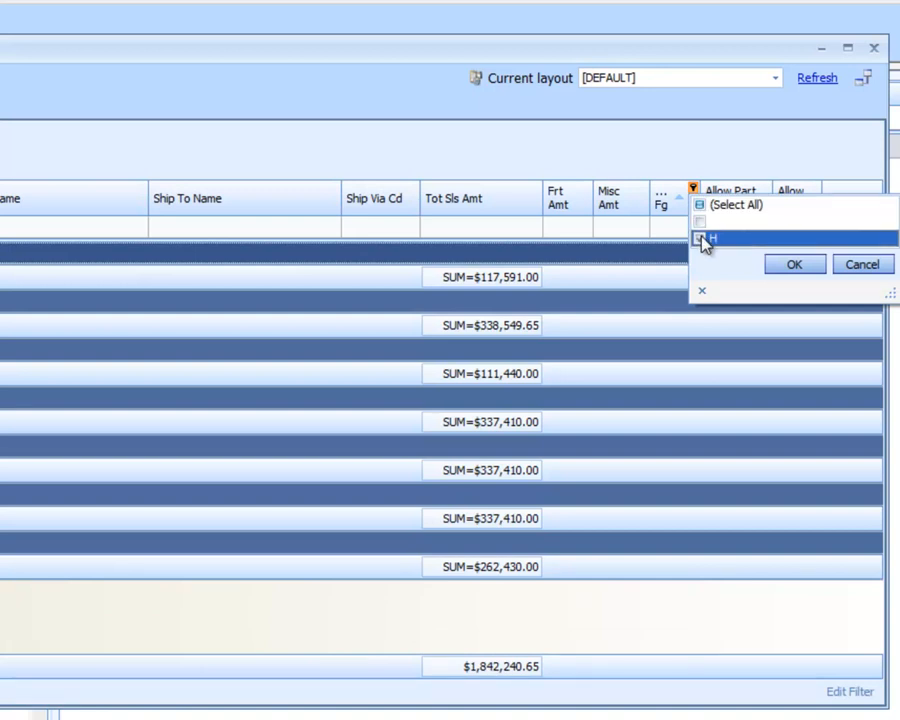
{"action": "left_click", "coordinate": [790, 264]}
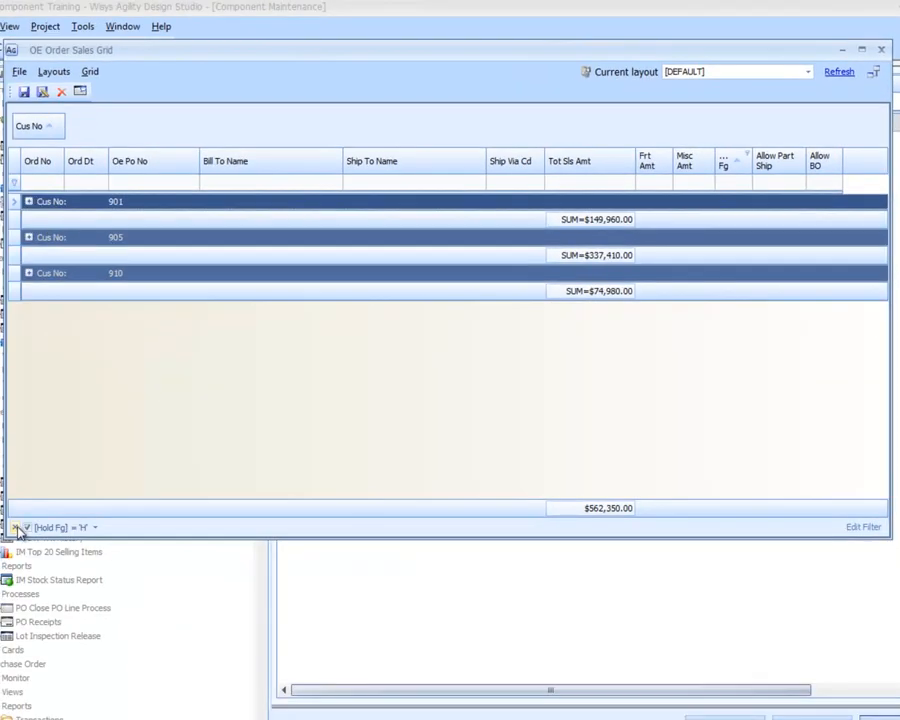
Clear the Hold Fg filter and ungroup the grid by moving Cus No back between Ord No and Ord Dt.
{"action": "left_click", "coordinate": [16, 530]}
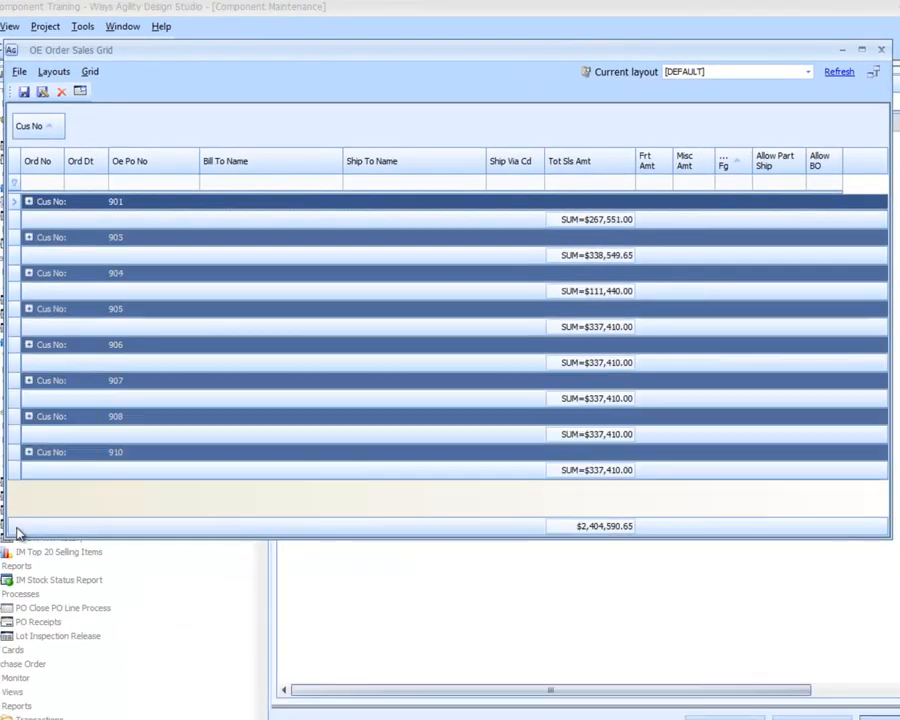
{"action": "left_click_drag", "start_coordinate": [32, 125], "coordinate": [58, 162]}
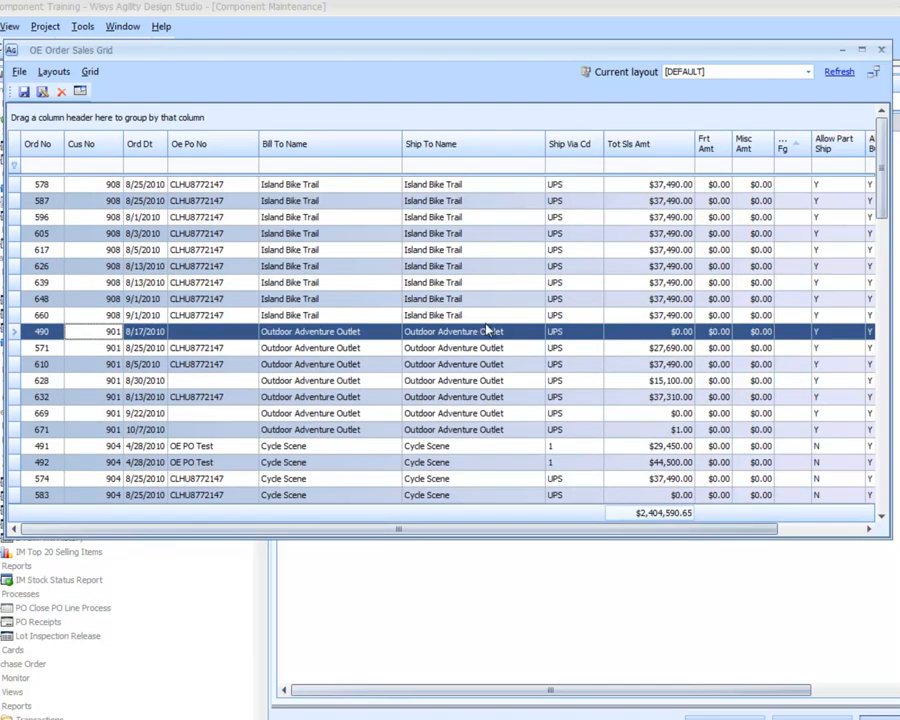
Filter Bill To Name in the filter row with the text "out", and erase it again.
{"action": "left_click", "coordinate": [294, 165]}
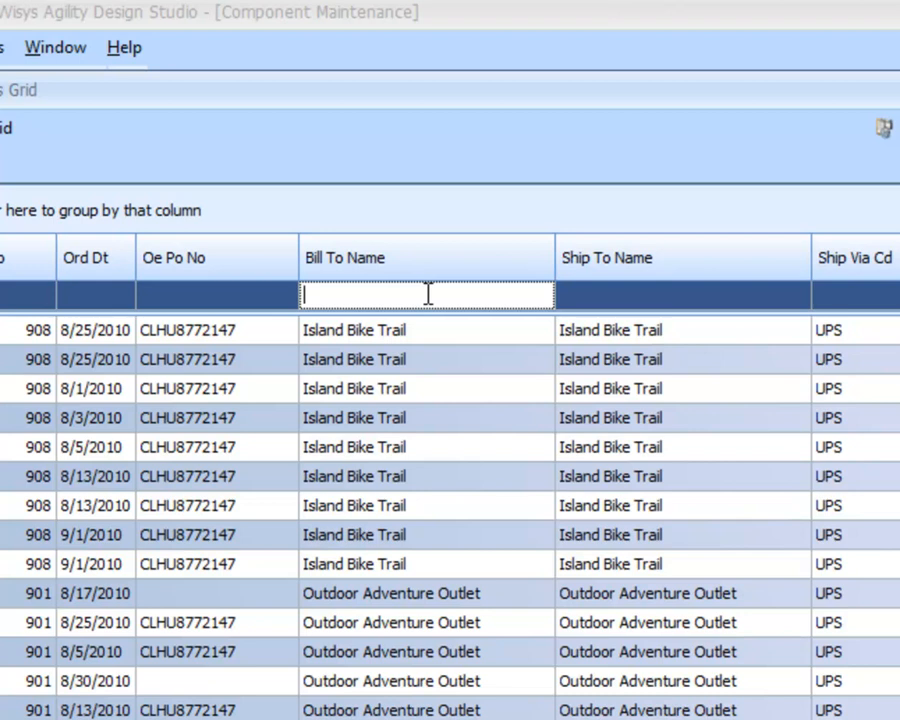
{"action": "type", "text": "out"}
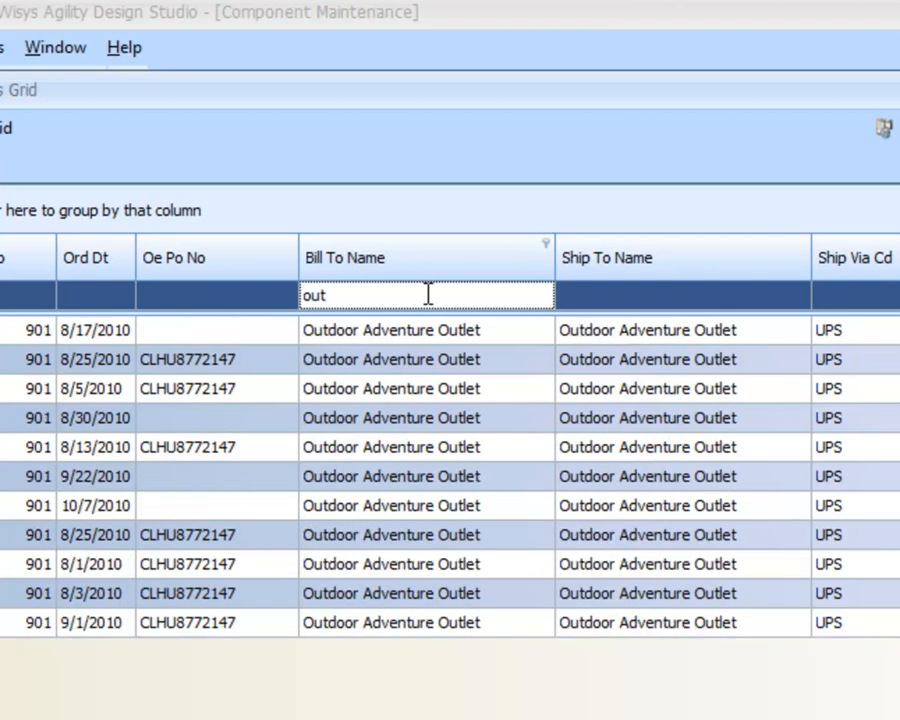
{"action": "key", "text": "BackSpace"}
{"action": "key", "text": "BackSpace"}
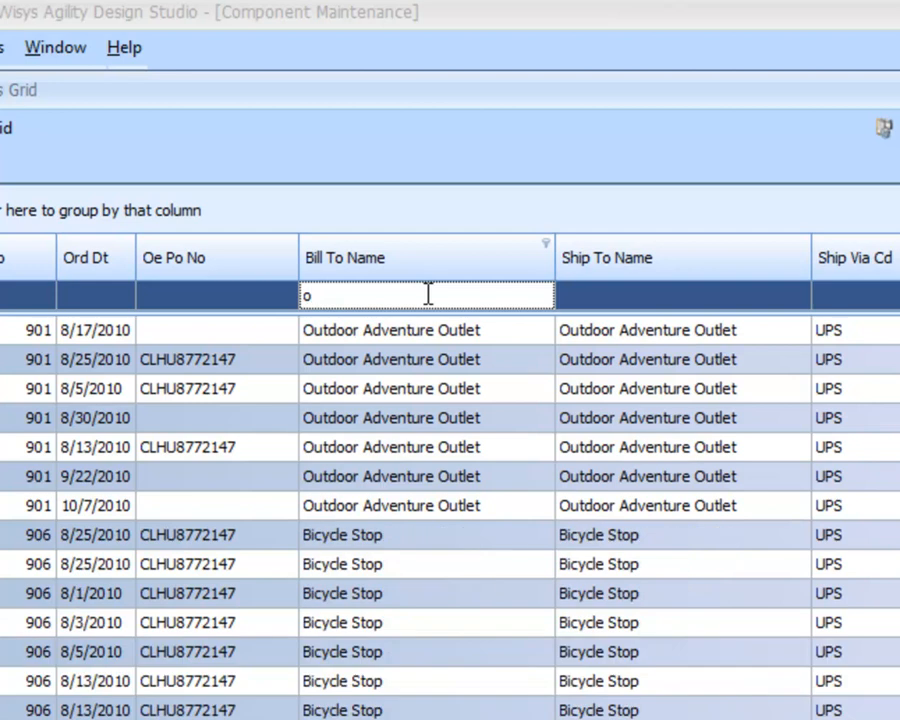
{"action": "key", "text": "BackSpace"}
Filter Bill To Name in the filter row with the text "cycle", and erase it again.
{"action": "type", "text": "c"}
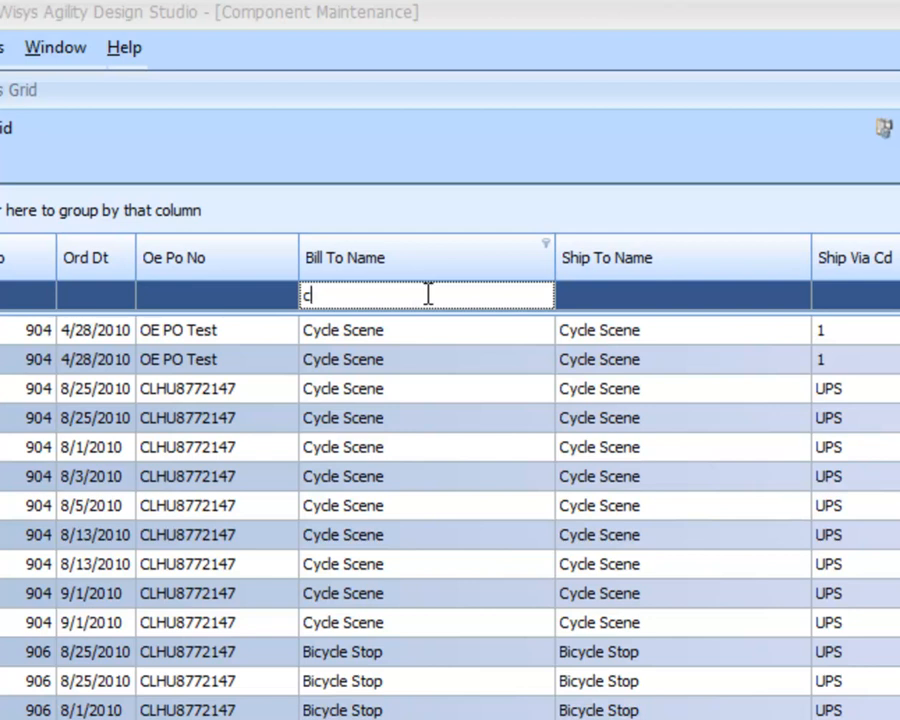
{"action": "type", "text": "ycle"}
{"action": "key", "text": "BackSpace"}
{"action": "key", "text": "BackSpace"}
{"action": "key", "text": "BackSpace"}
{"action": "key", "text": "BackSpace"}
{"action": "key", "text": "BackSpace"}
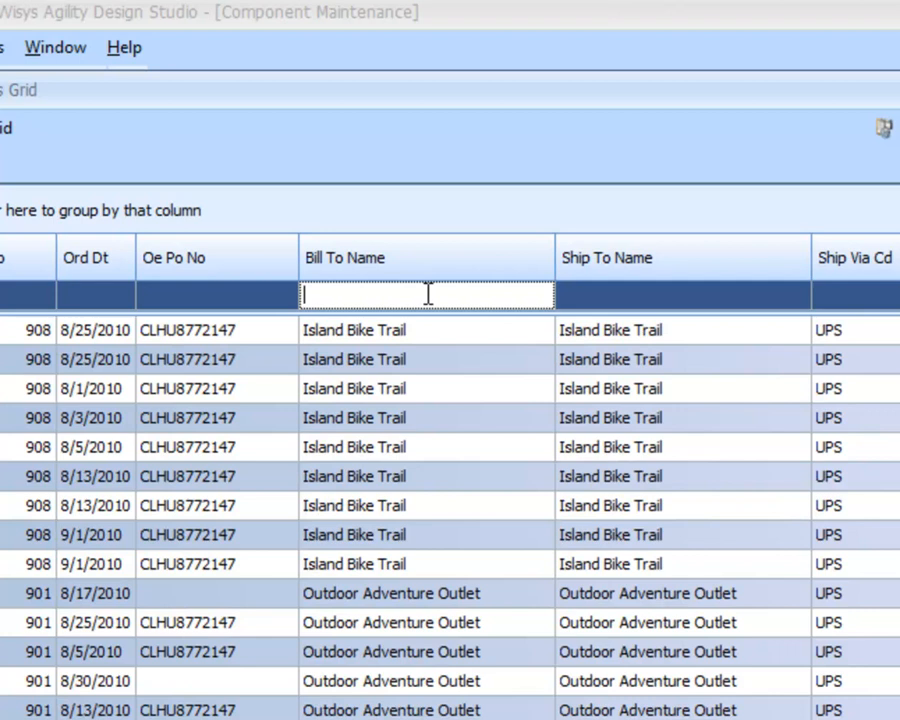
Limit Bill To Name to Outdoor Adventure Outlet using the column's list of values, and clear the filter.
{"action": "left_click", "coordinate": [545, 247]}
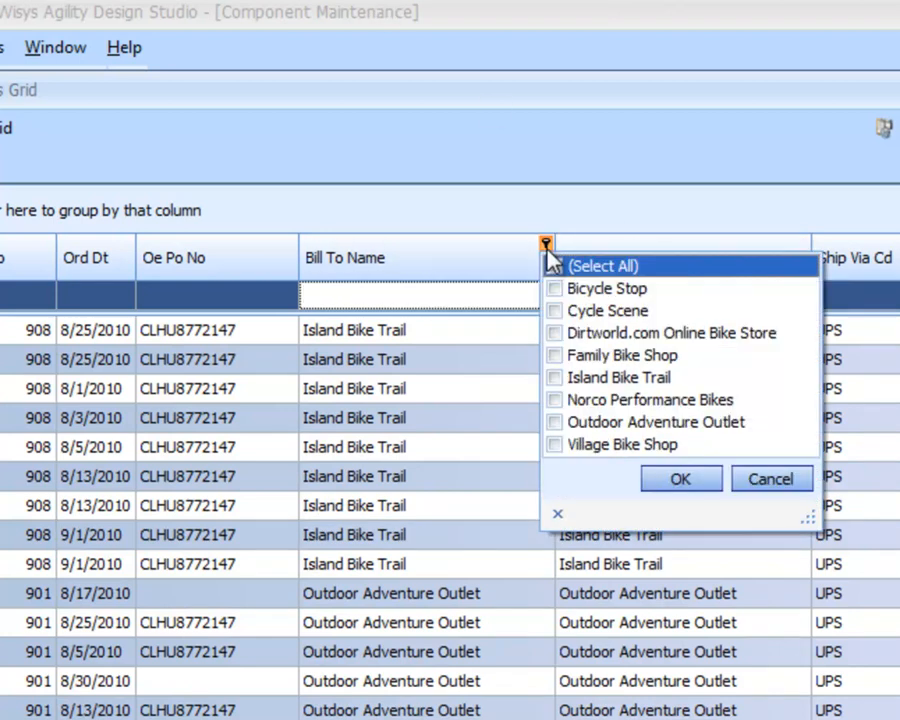
{"action": "left_click", "coordinate": [555, 423]}
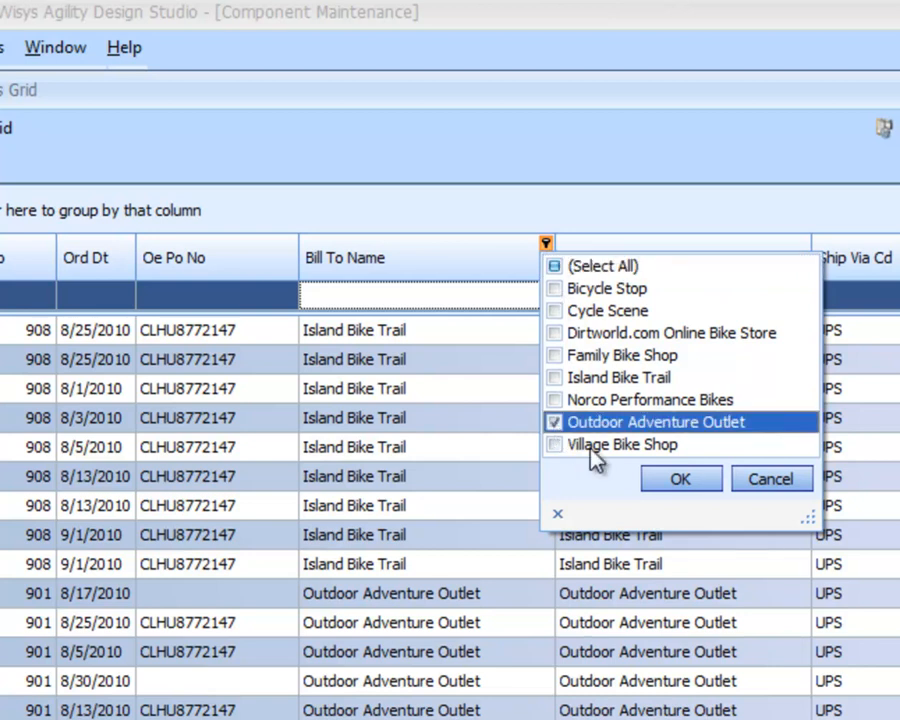
{"action": "left_click", "coordinate": [662, 478]}
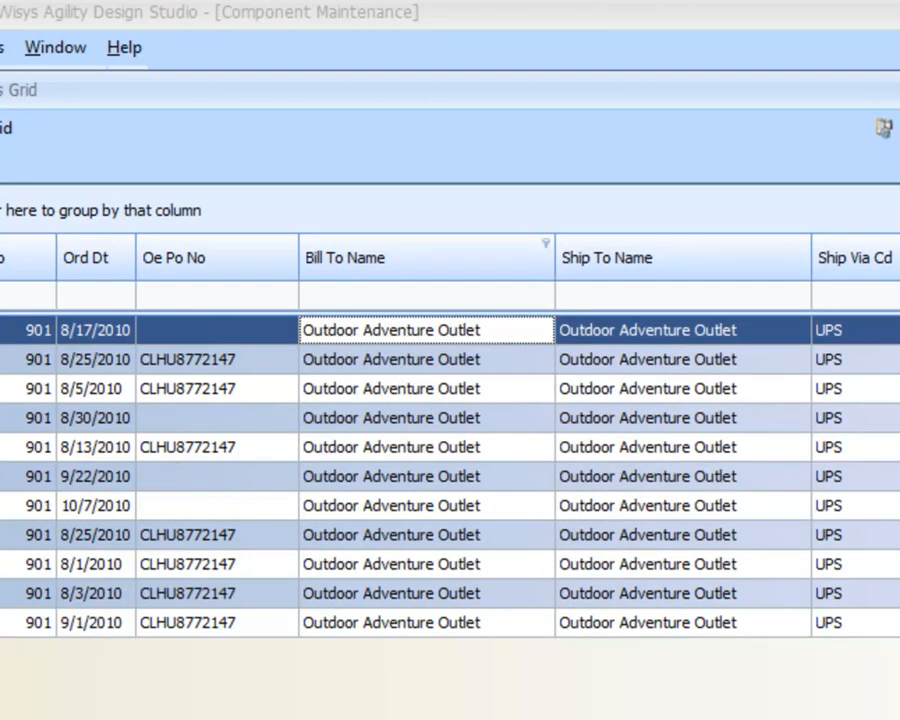
{"action": "left_click", "coordinate": [12, 538]}
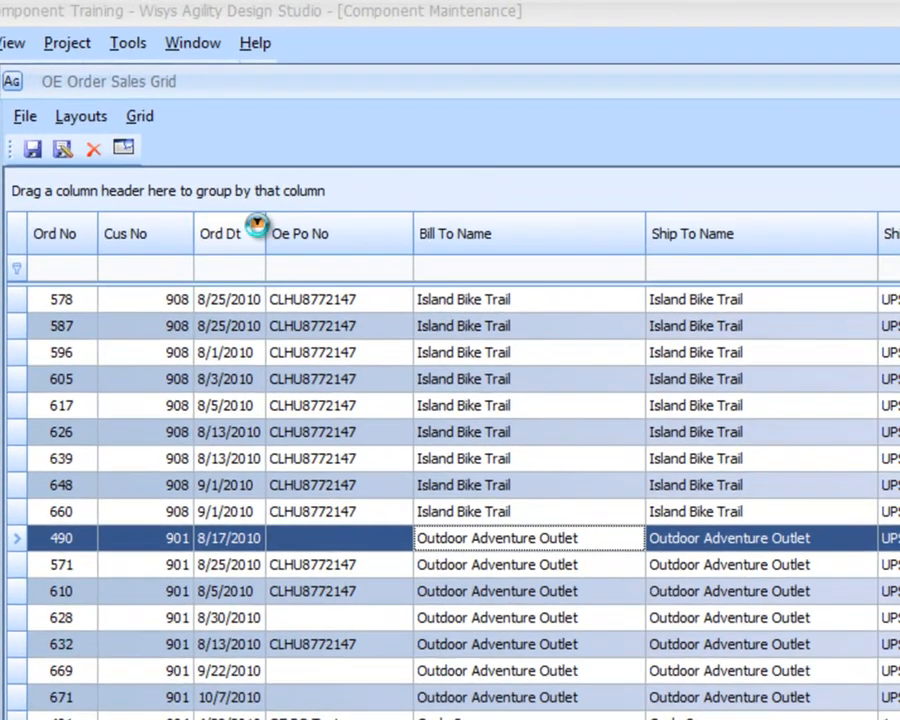
Look over the date filter options of the Ord Dt column and close them.
{"action": "left_click", "coordinate": [161, 138]}
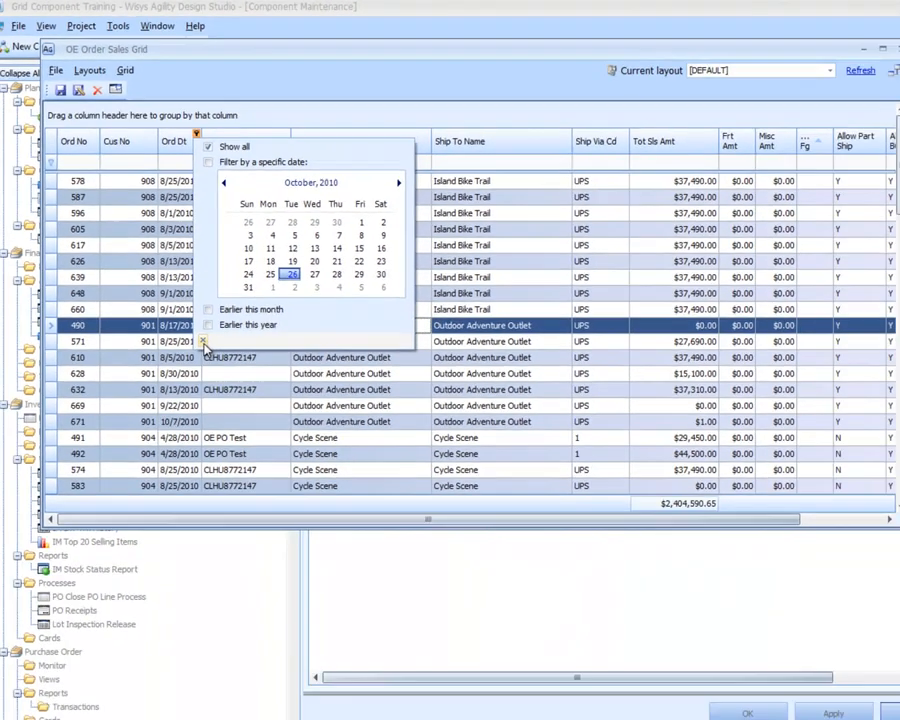
{"action": "left_click", "coordinate": [268, 563]}
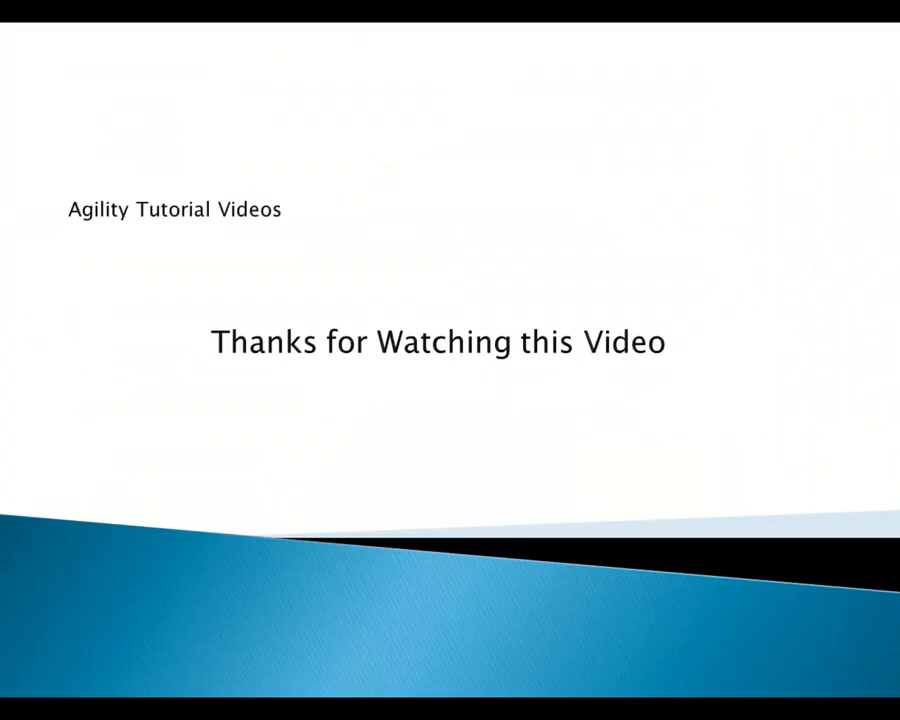